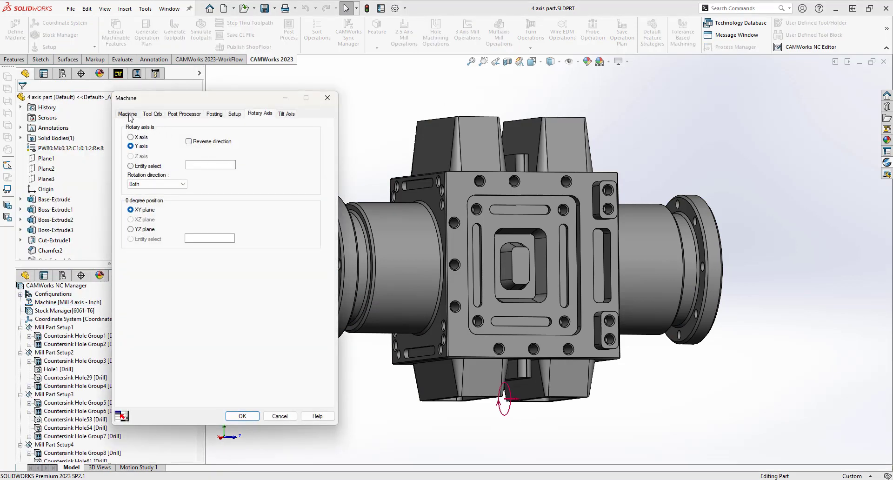
- Review the 4-axis mill's machine, indexing setup and rotary axis settings and close the machine definition
click(128, 114)
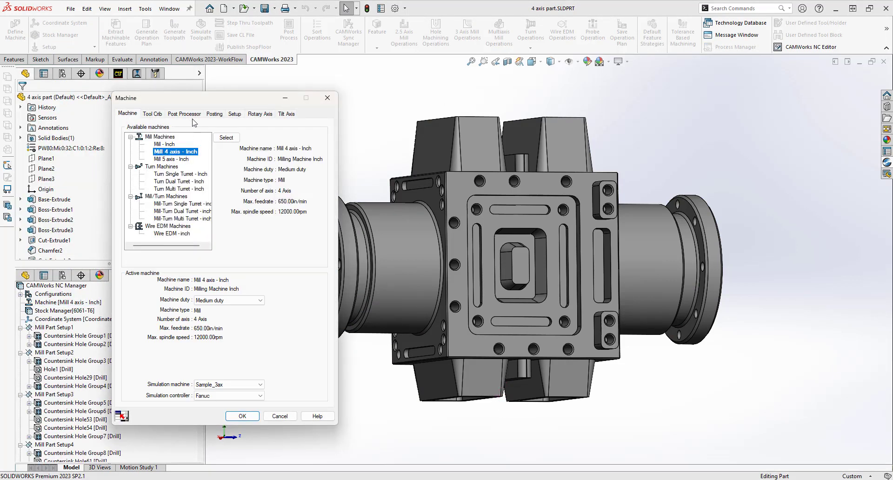
click(234, 114)
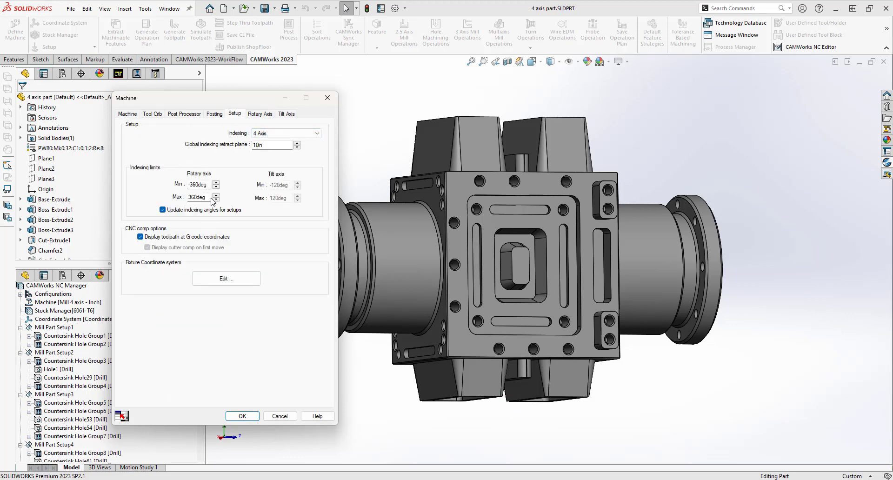
click(264, 114)
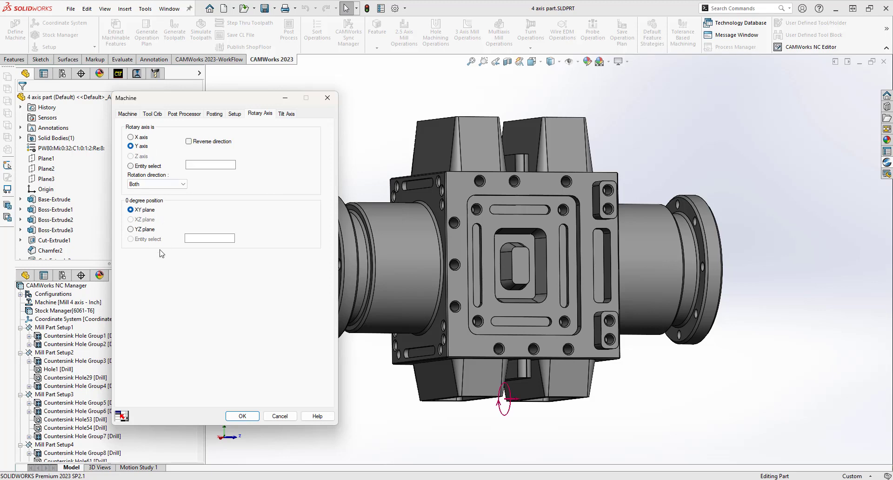
click(236, 416)
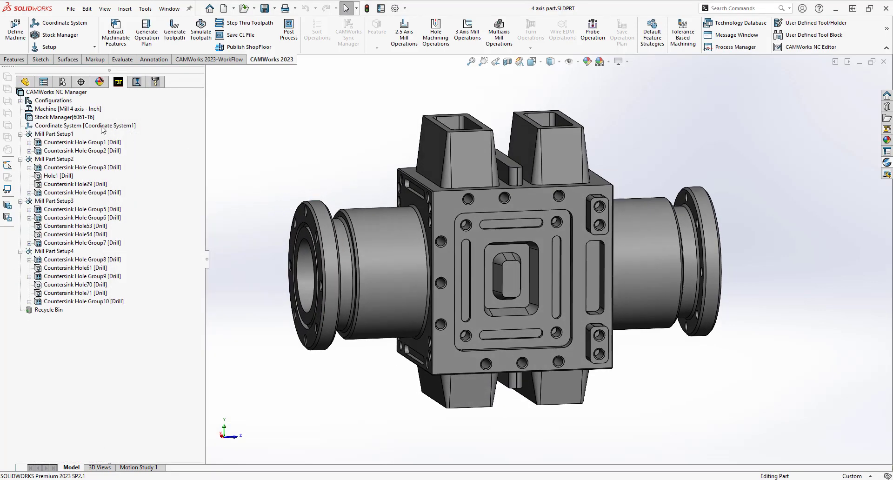
- Examine the directions of Mill Part Setup1 and Mill Part Setup2 and the machine's rotary axis on the part
click(53, 134)
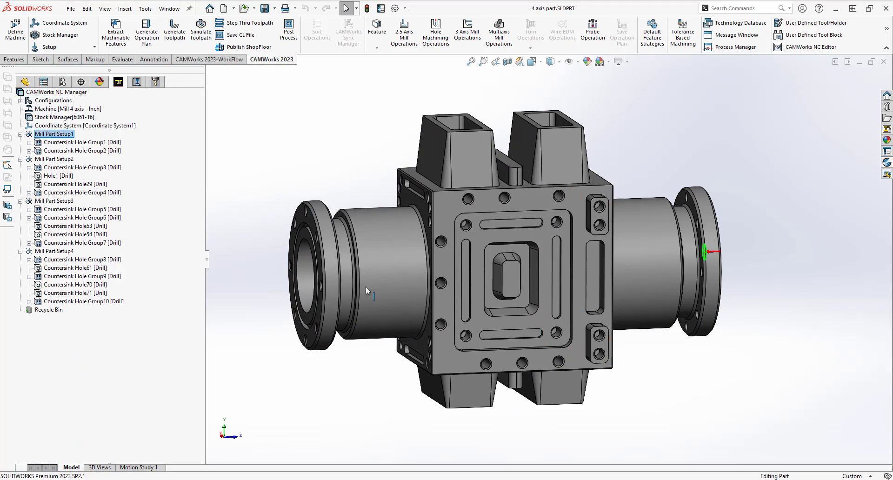
click(55, 159)
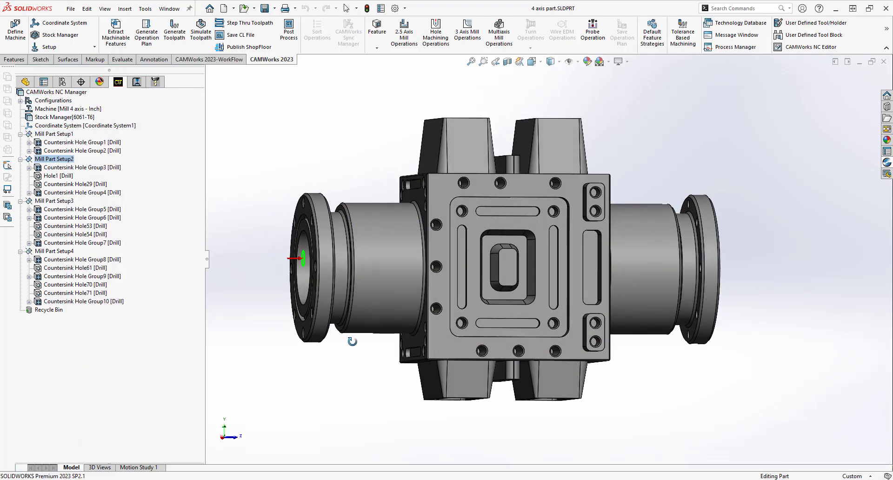
click(65, 109)
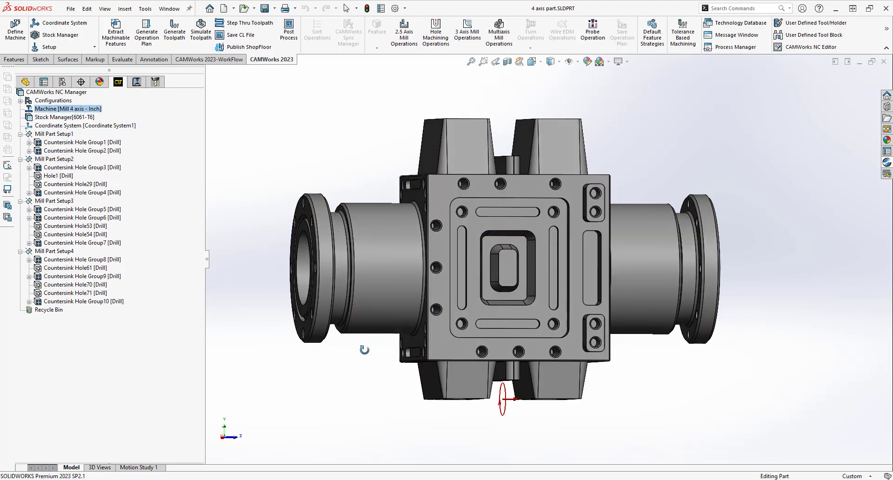
middle_drag(351, 261, 350, 402)
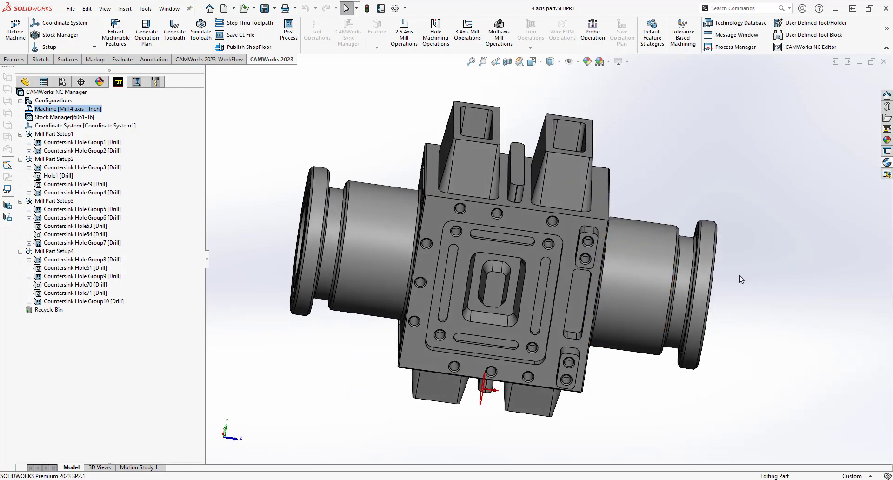
middle_drag(307, 306, 485, 396)
key(ctrl+3)
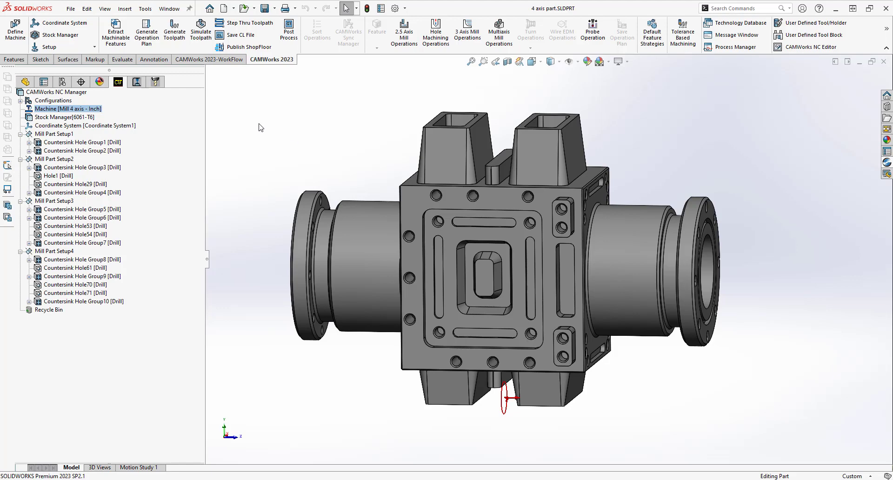
- Make a new assembly from the 4 axis part, place the part in it and widen the feature tree
click(70, 9)
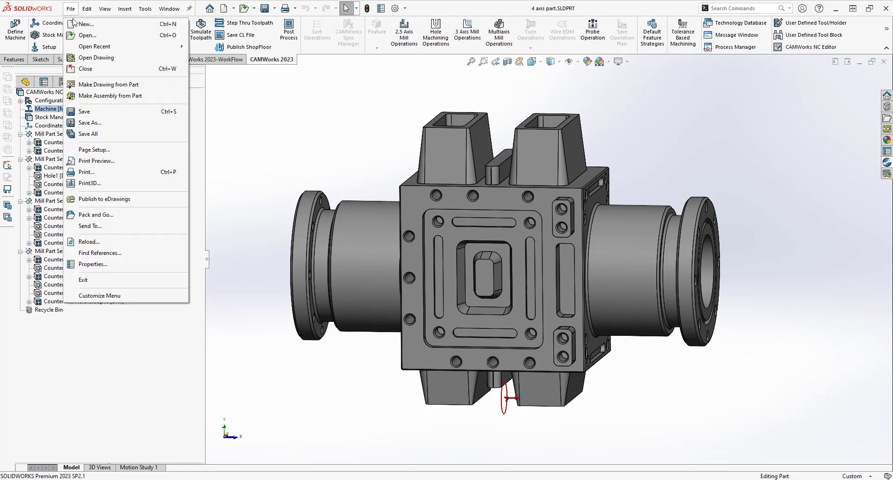
click(122, 97)
click(368, 360)
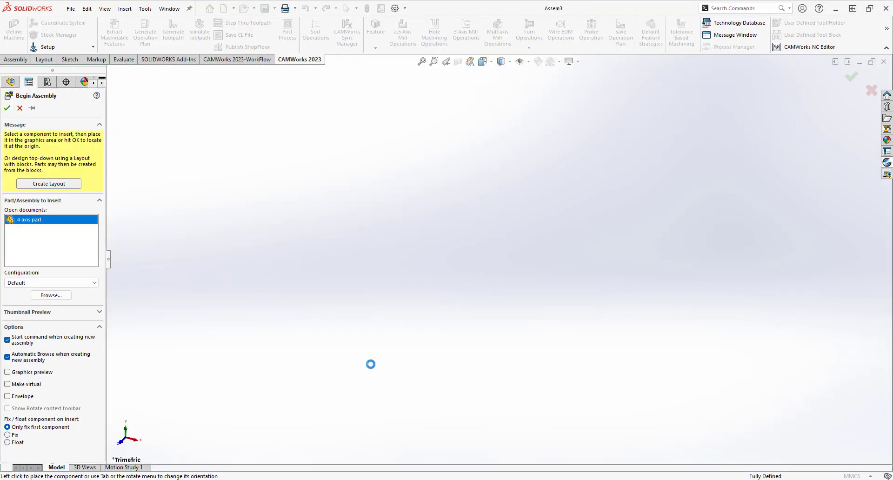
click(447, 362)
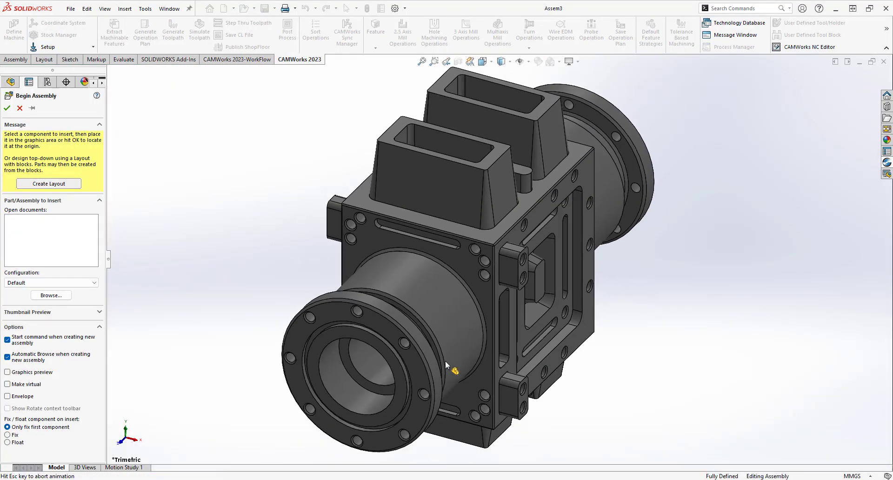
drag(107, 263, 165, 265)
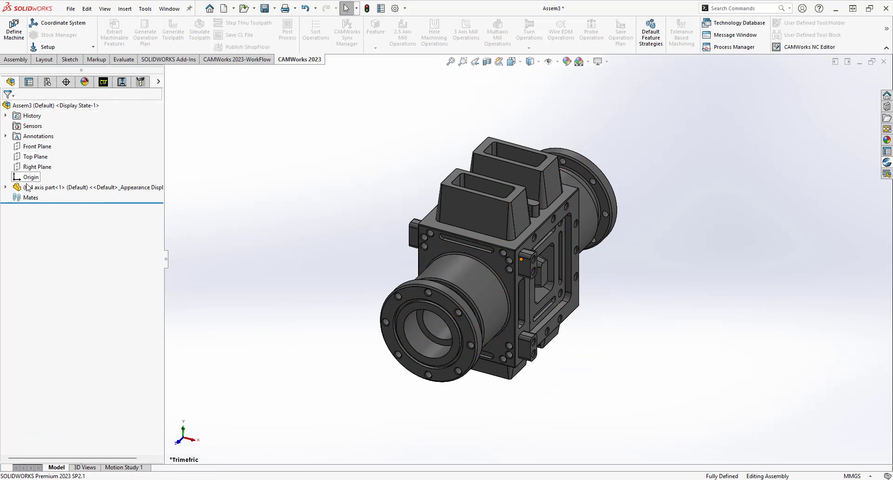
- Edit the assembly's CAM machine definition and select Mill 4 axis - Metric as the active machine
middle_drag(353, 304, 201, 176)
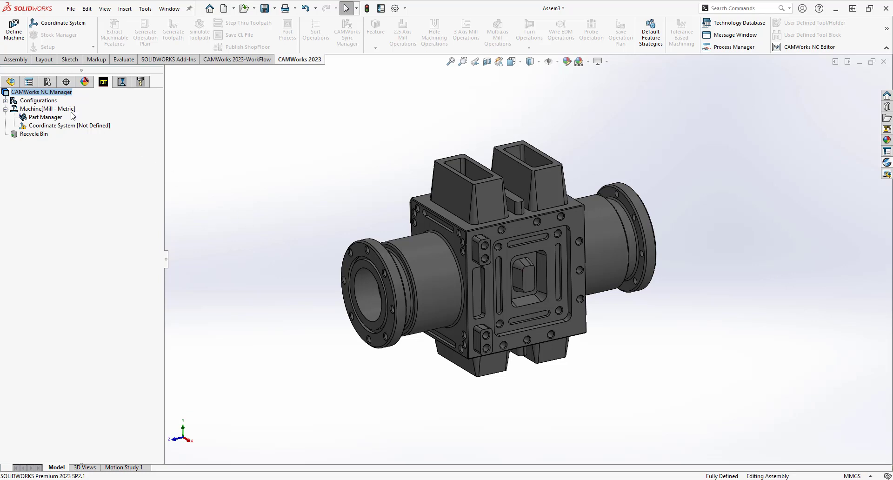
right_click(37, 110)
click(62, 117)
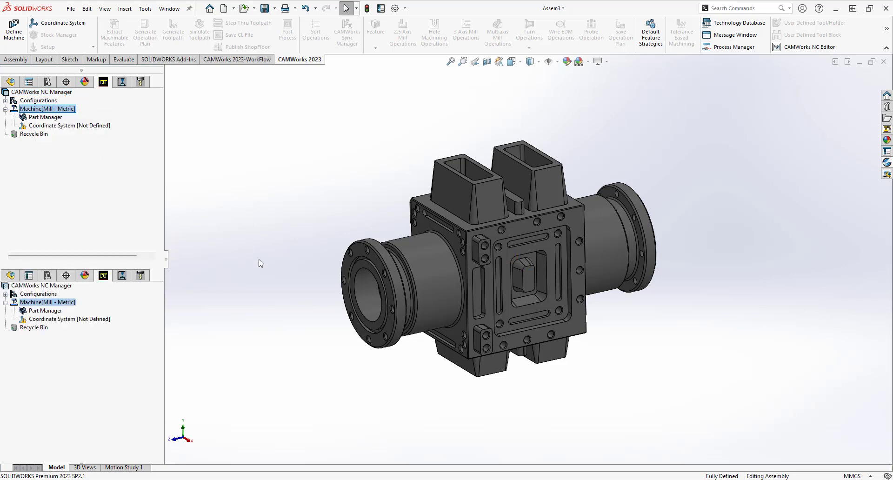
click(234, 114)
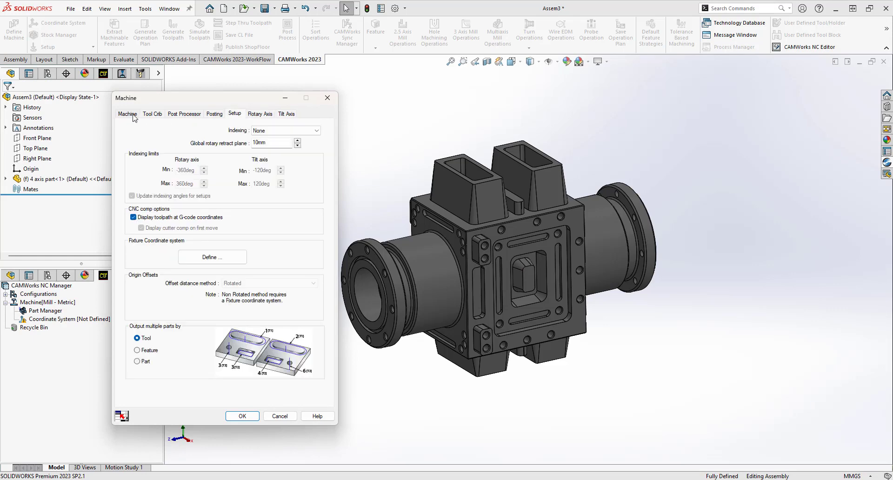
click(133, 114)
click(172, 153)
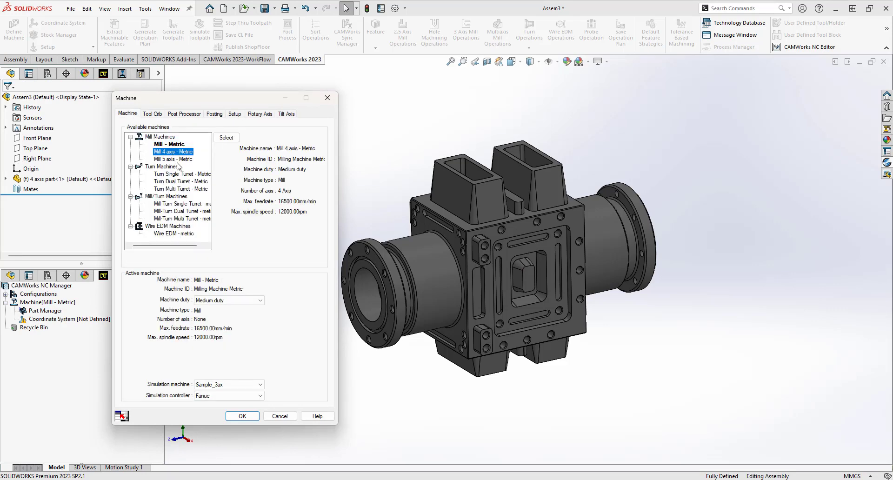
click(226, 137)
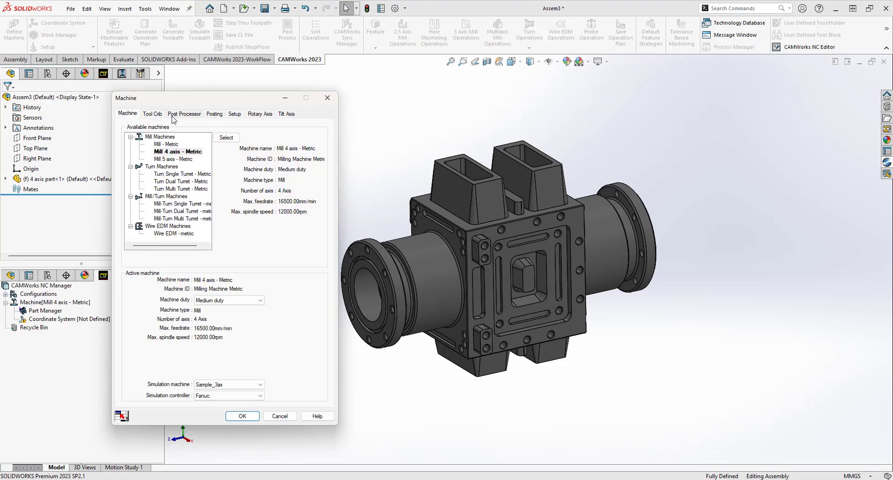
- Review the assembly machine's post processor, 4-axis indexing setup and rotary axis options and close the machine definition
click(183, 114)
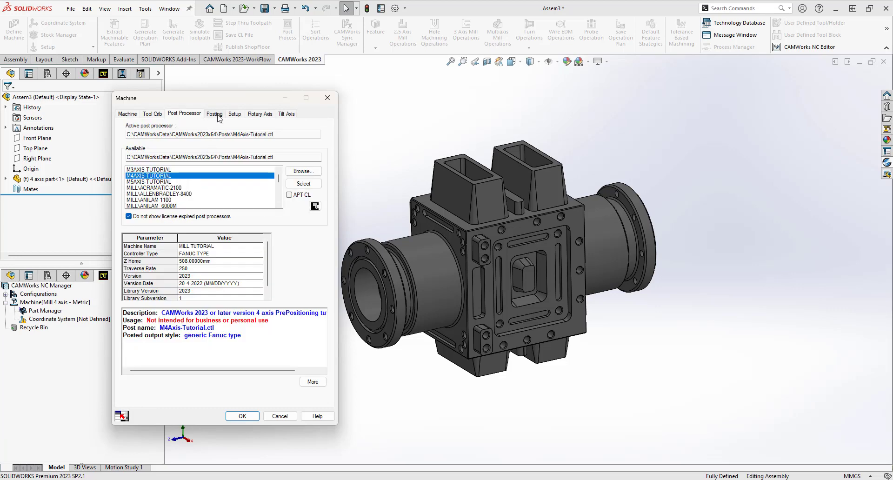
click(234, 114)
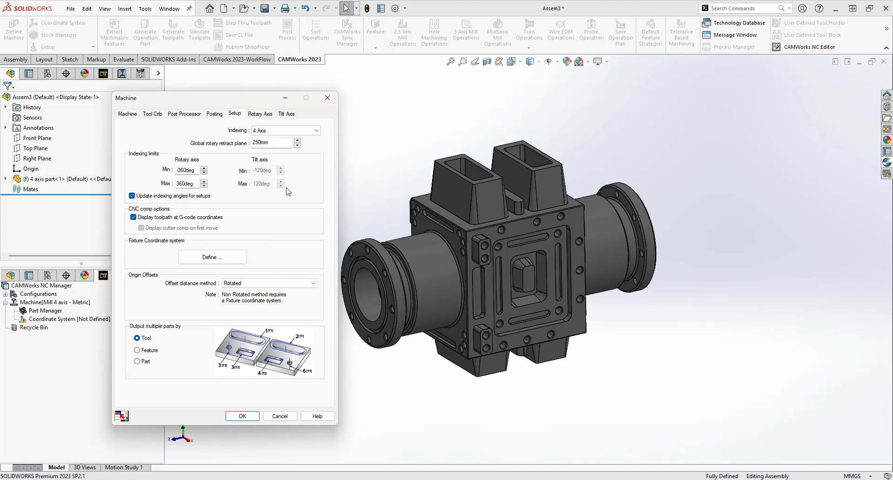
click(261, 115)
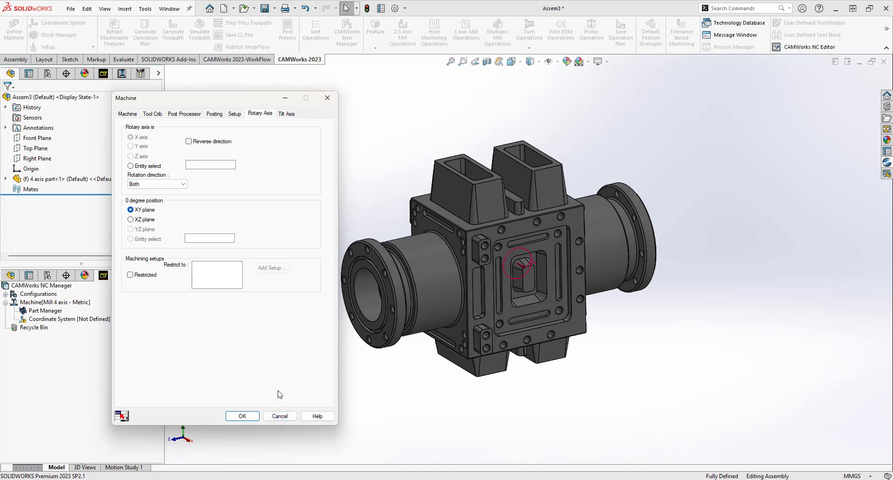
click(280, 416)
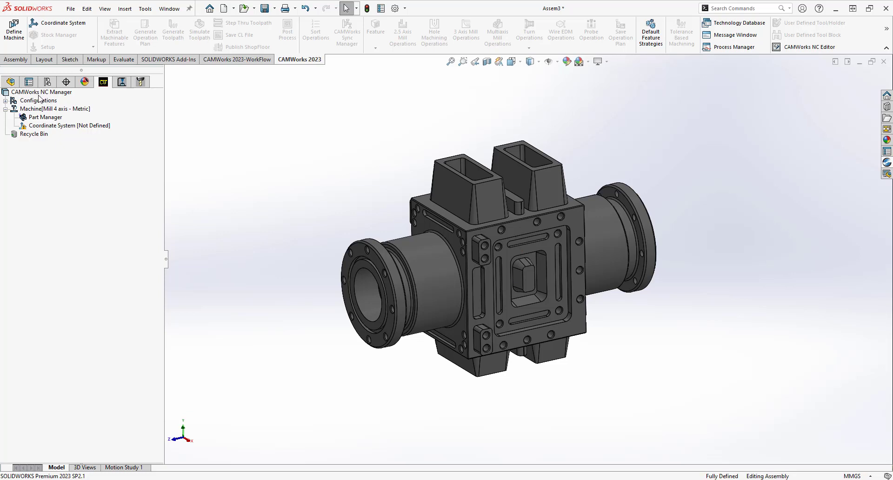
- Begin a new assembly coordinate system and position its origin at the 4 axis part's Coordinate System1
click(11, 82)
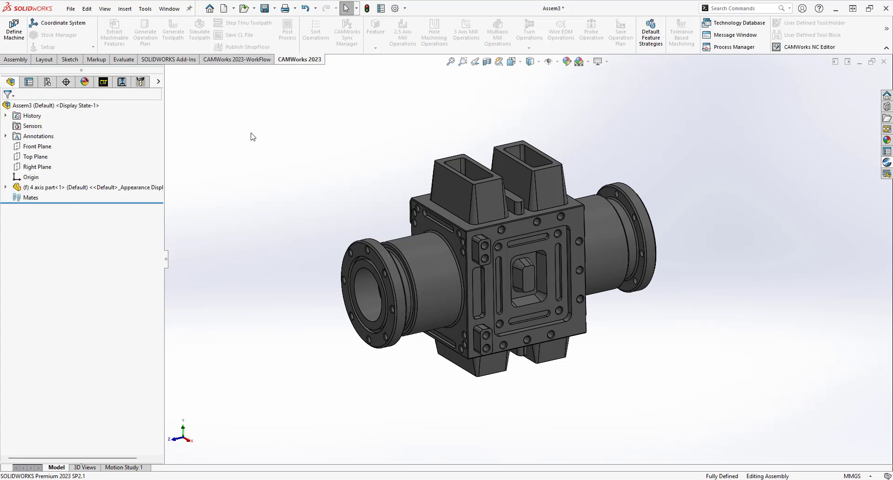
click(16, 59)
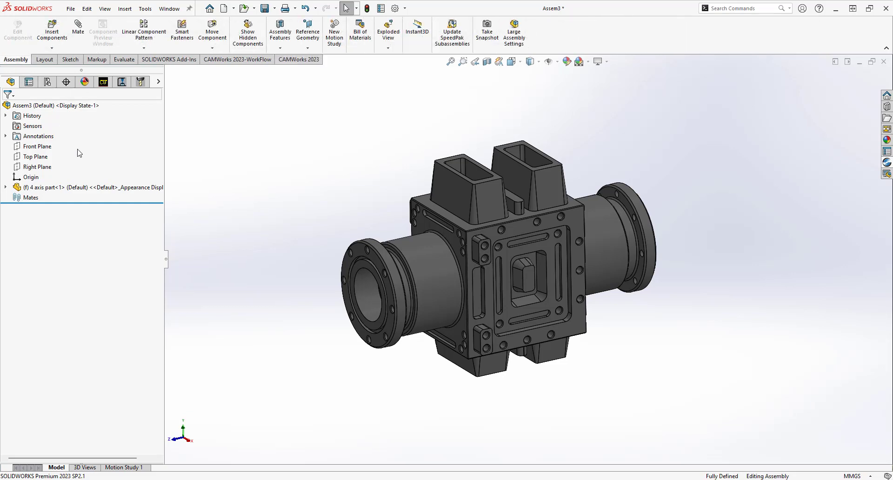
click(308, 48)
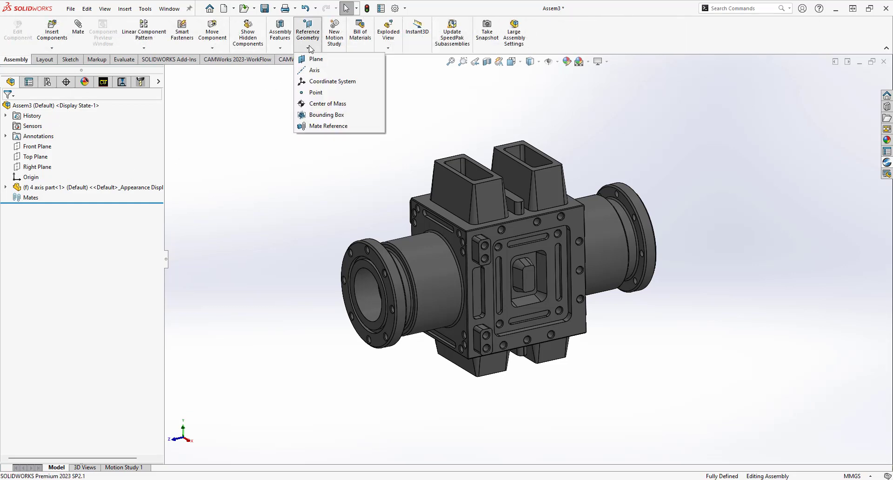
click(332, 81)
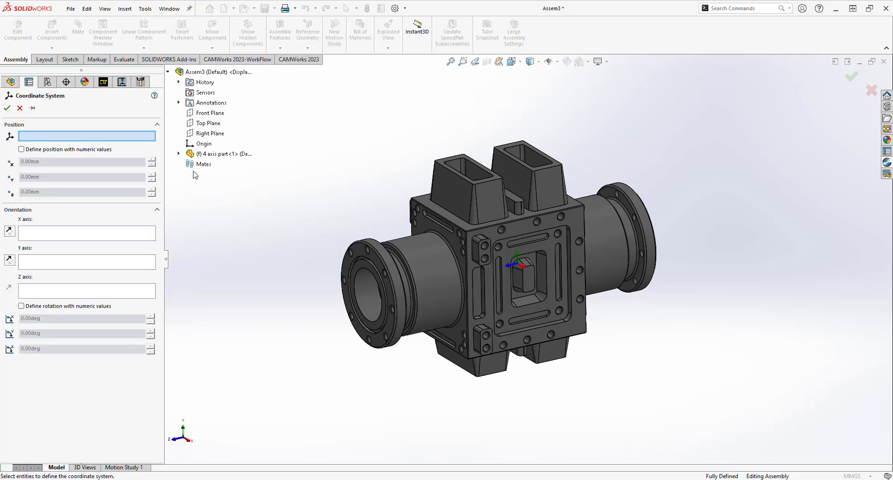
click(182, 155)
scroll(246, 399, down, 10)
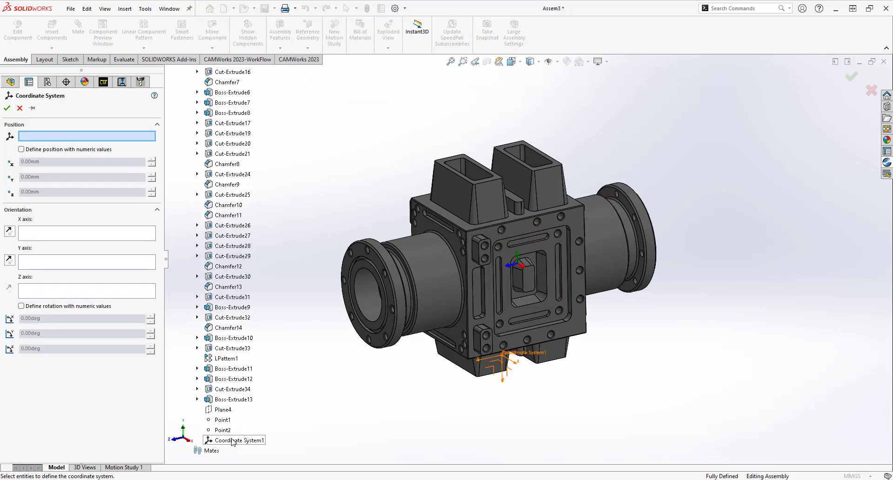
click(233, 440)
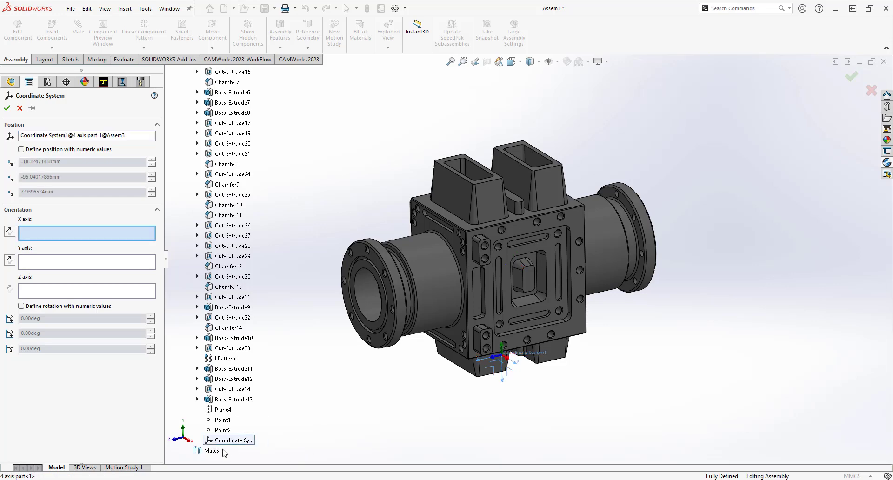
- Align the coordinate system's Z axis with the open end face of a lower rectangular boss and create it
scroll(268, 345, up, 4)
scroll(375, 265, down, 3)
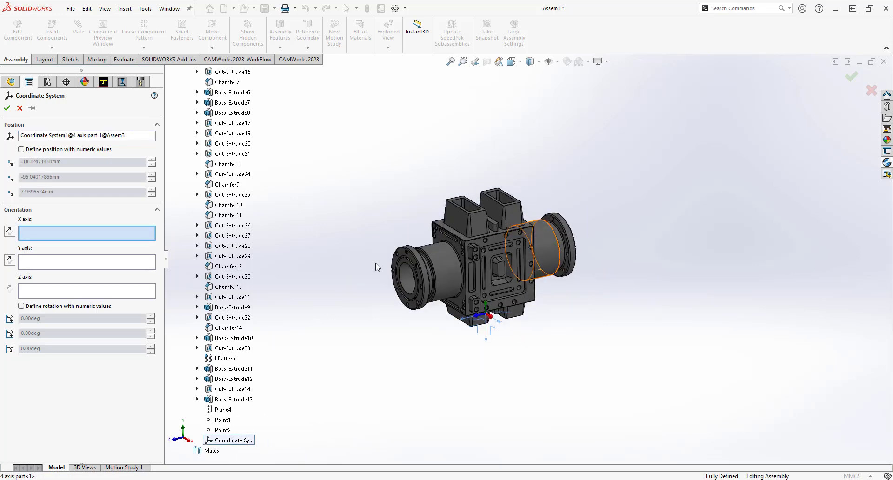
scroll(209, 260, up, 15)
click(186, 154)
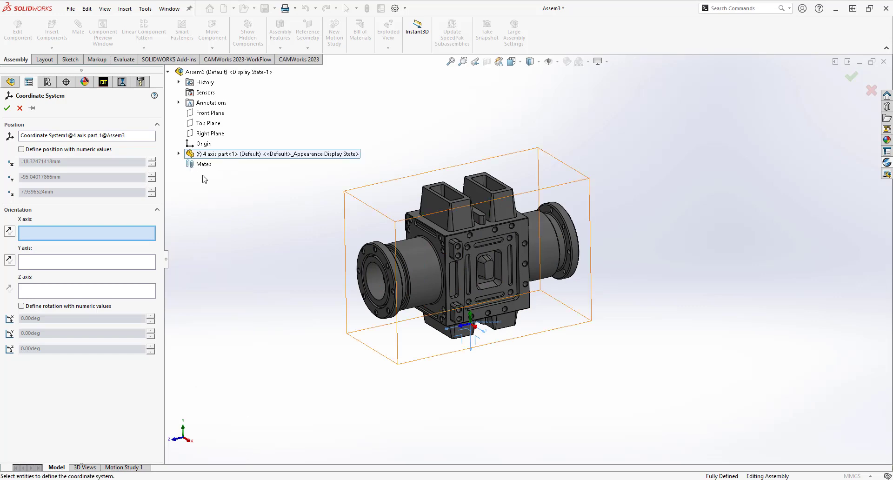
middle_drag(372, 372, 355, 346)
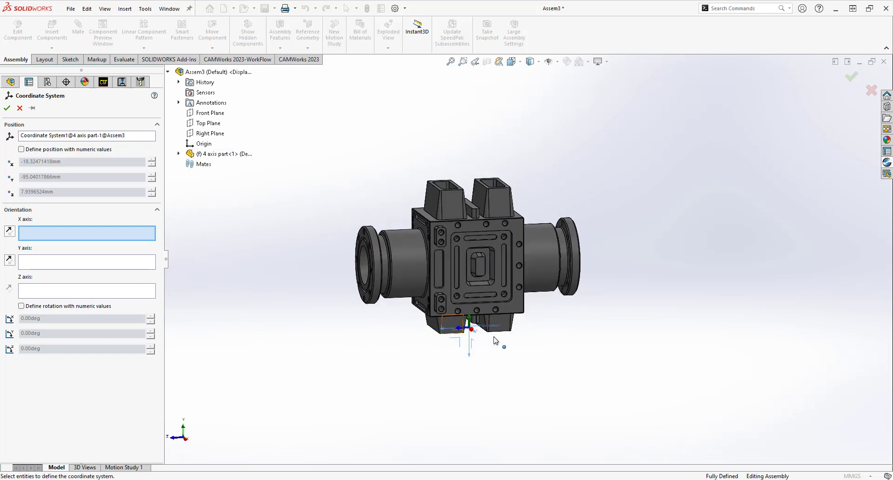
scroll(430, 375, down, 6)
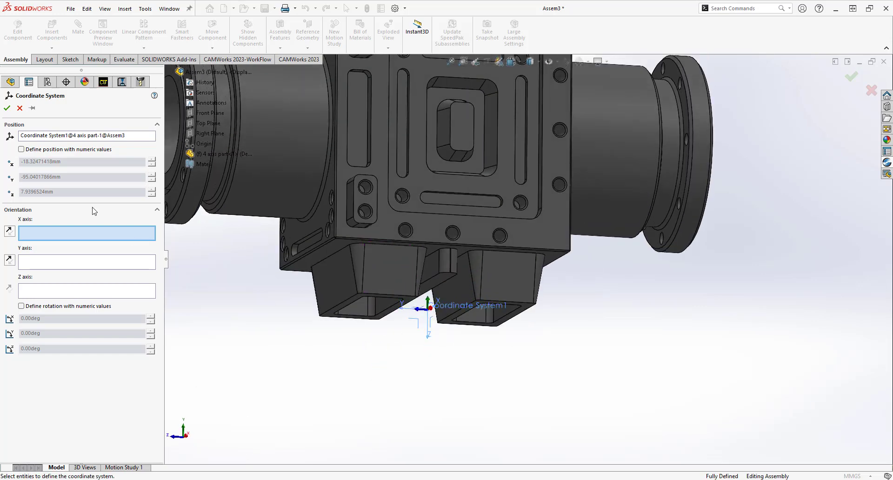
click(52, 298)
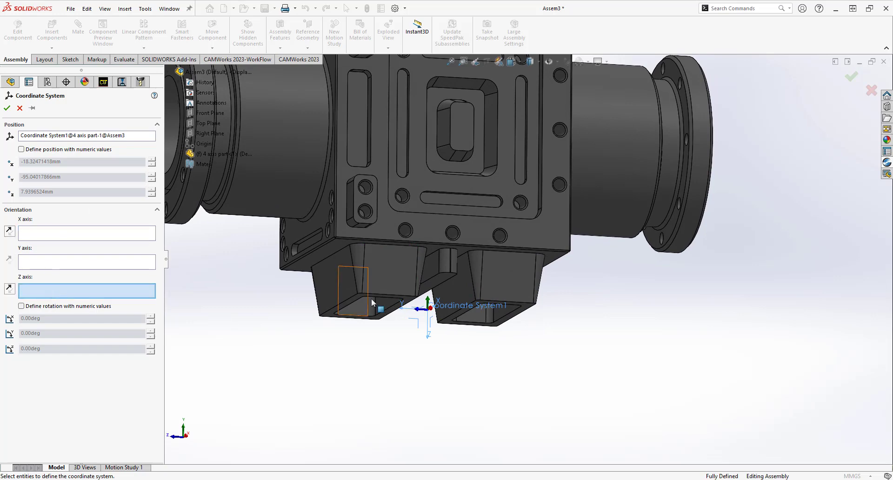
click(356, 302)
middle_drag(419, 385, 437, 342)
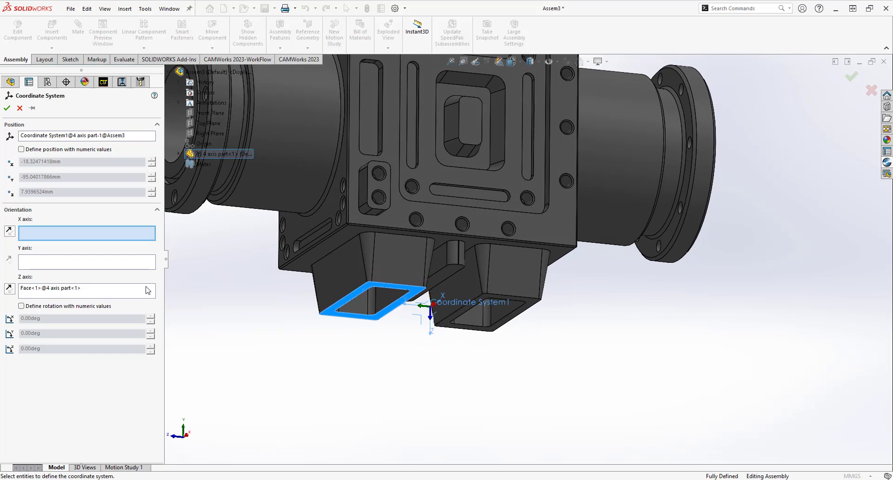
click(8, 108)
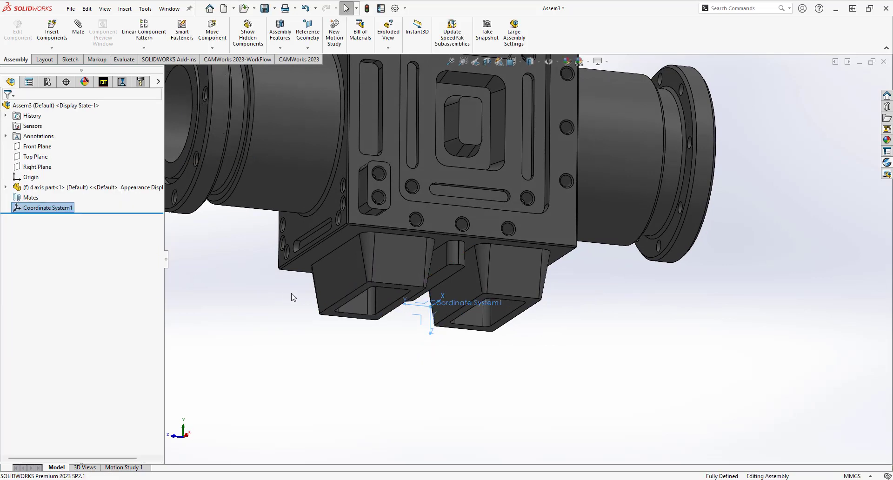
- Rename the new assembly coordinate system as Coordinate System_Program1
middle_drag(240, 284, 235, 357)
key(f)
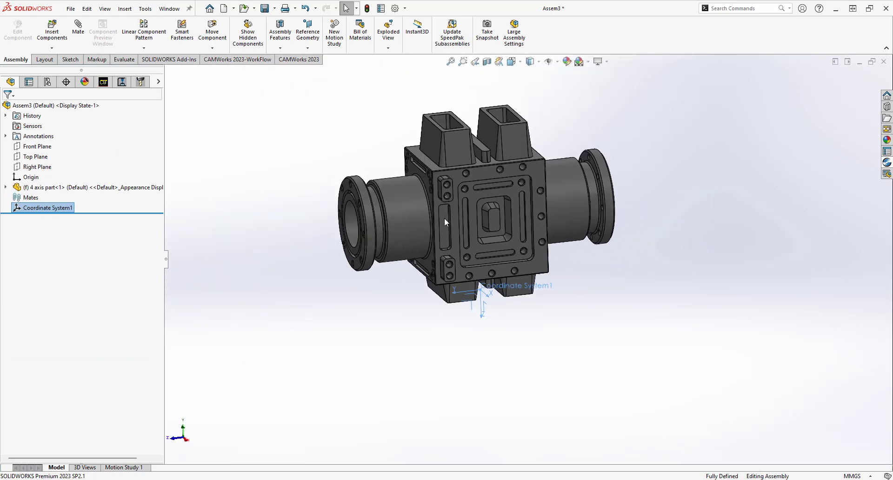
click(74, 209)
click(76, 208)
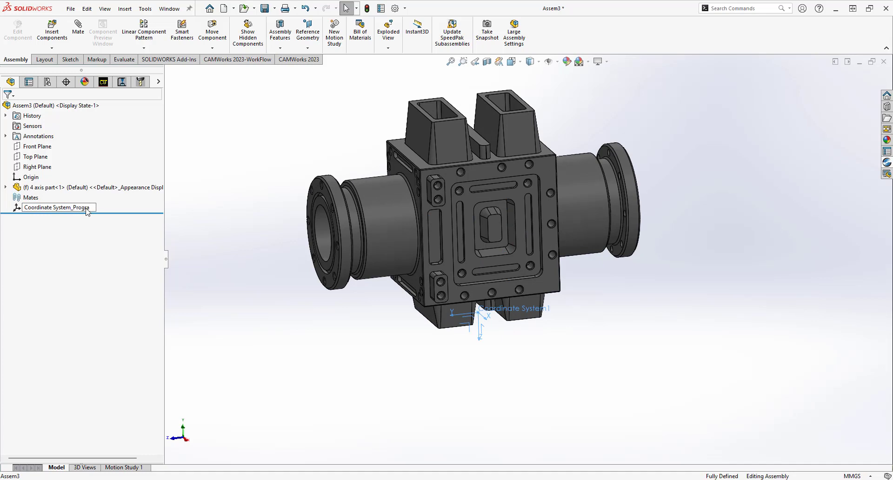
click(208, 173)
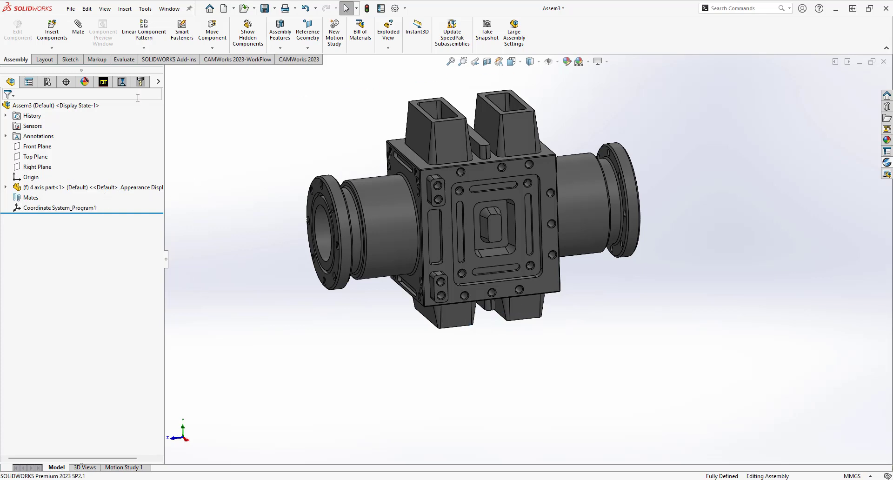
- Define the machine's fixture coordinate system with the SOLIDWORKS Coordinate System method, using Coordinate System_Program1
click(105, 84)
right_click(57, 127)
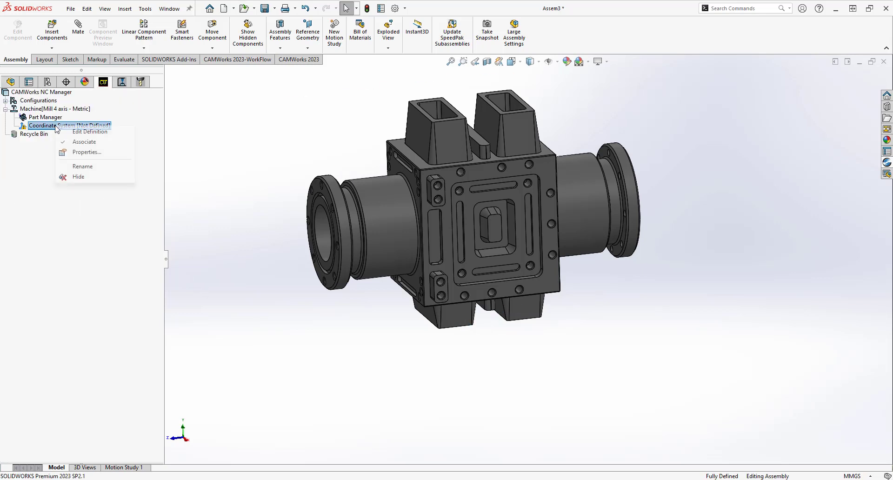
click(93, 132)
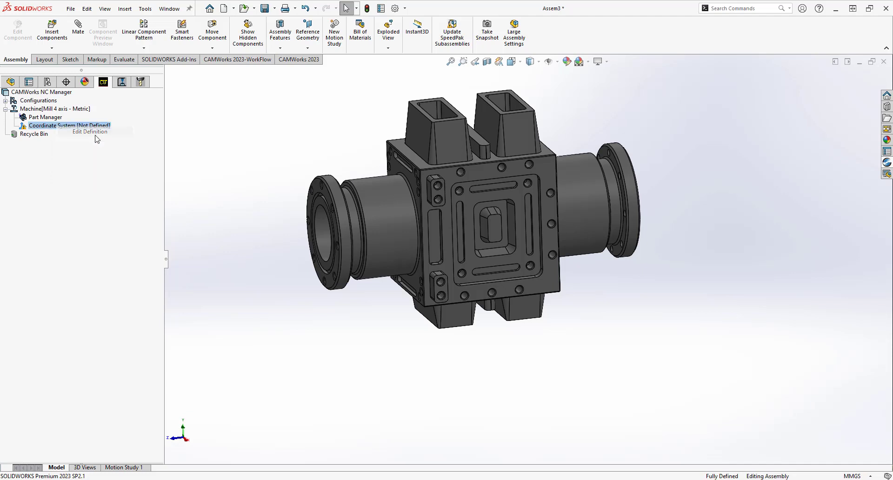
click(114, 156)
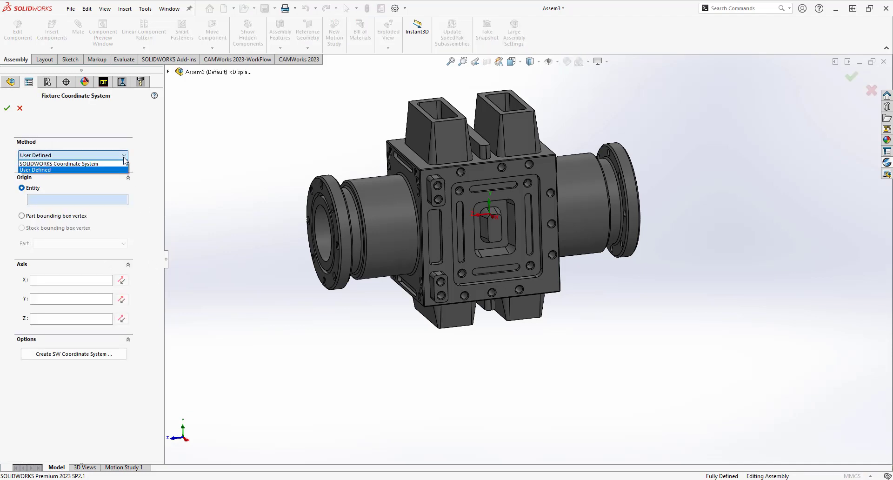
click(111, 164)
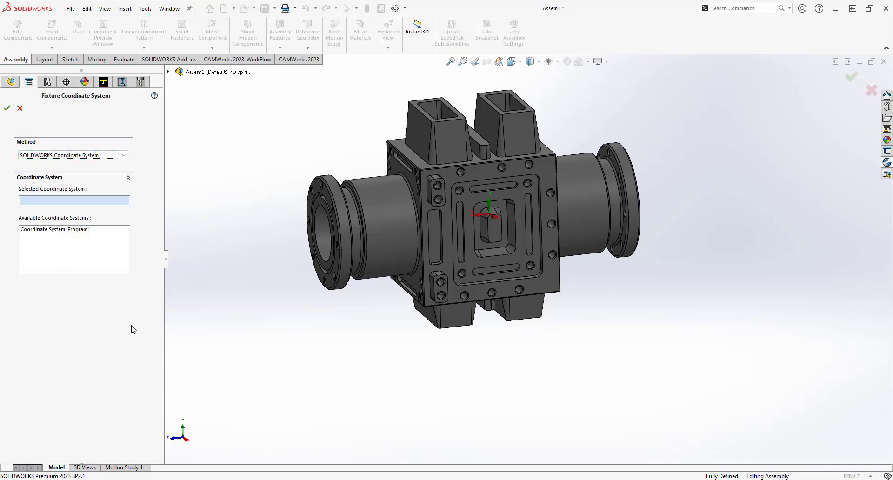
click(75, 229)
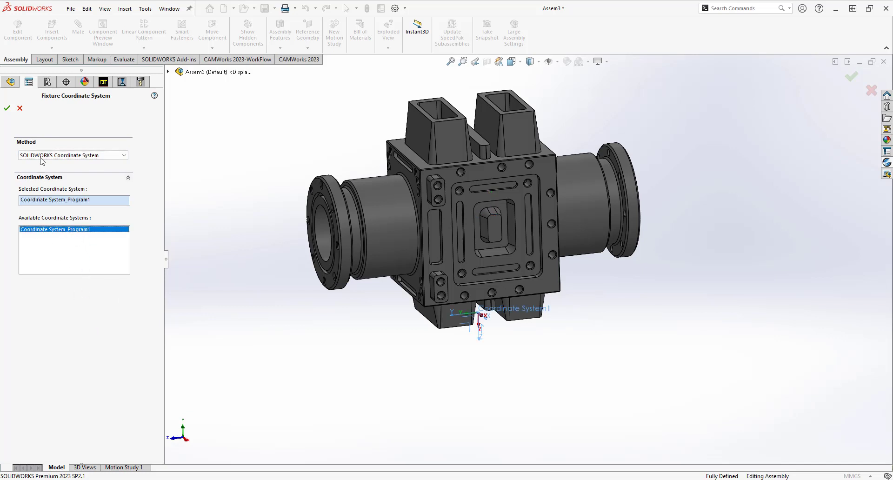
click(7, 108)
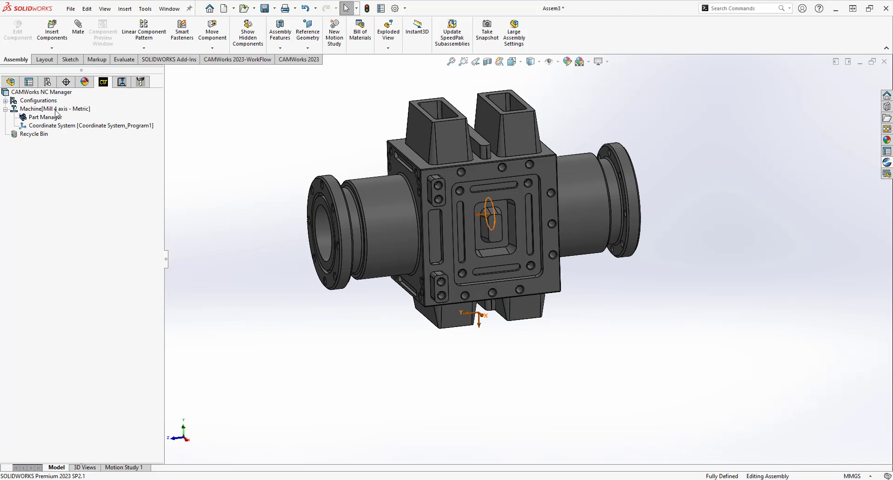
- Edit the machine definition, check its indexing setup and set the rotary axis to the Y axis
right_click(56, 112)
click(76, 116)
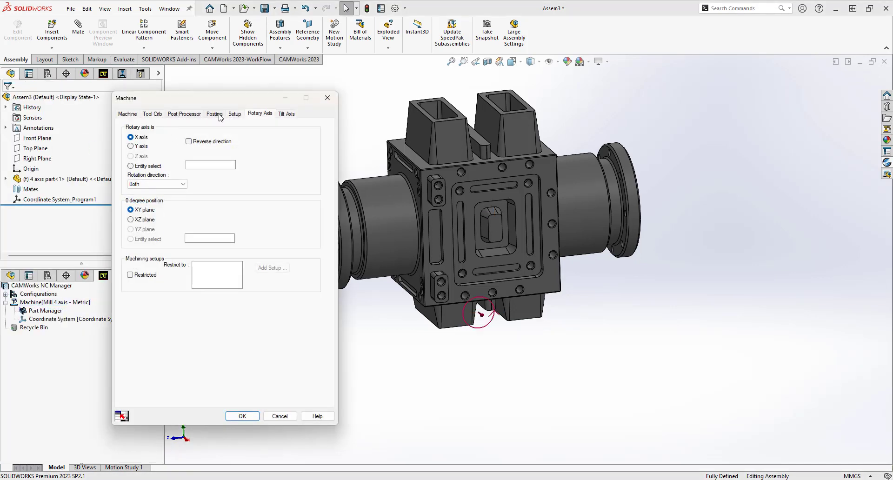
click(234, 116)
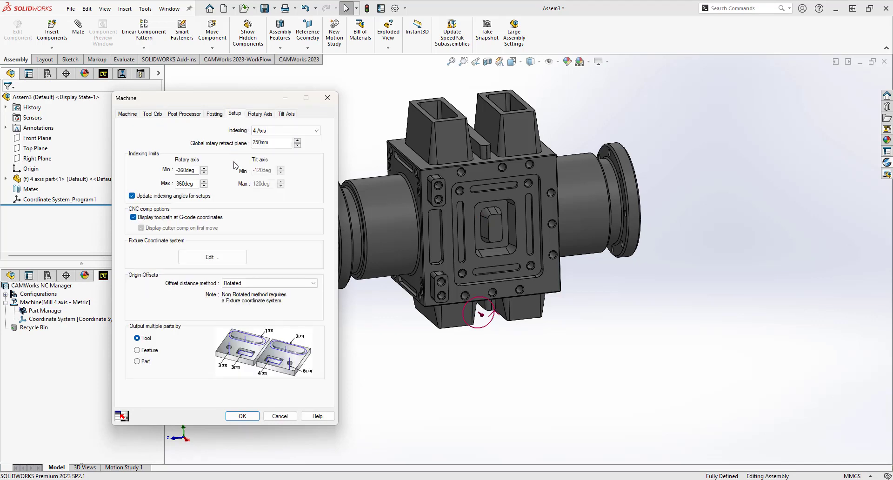
click(260, 114)
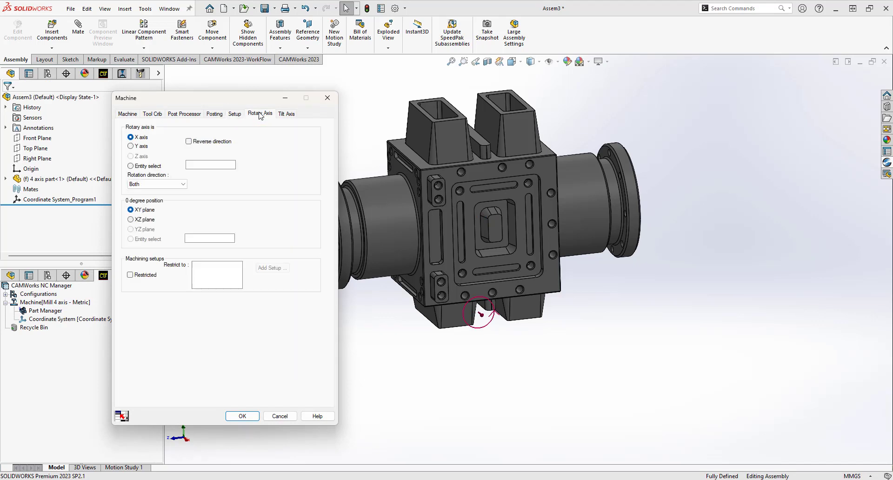
click(139, 147)
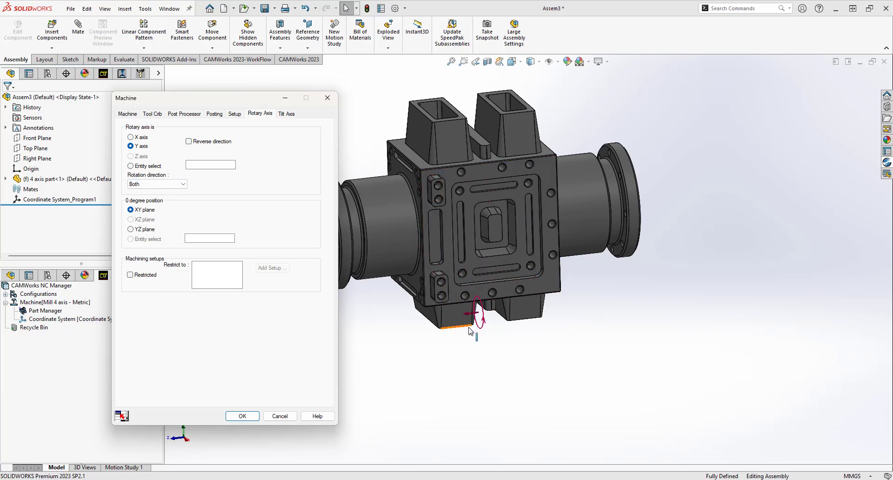
click(242, 416)
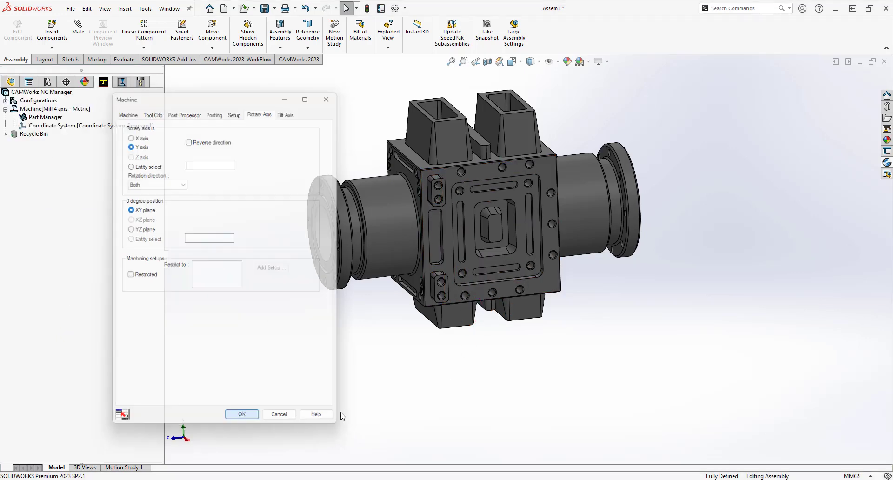
- Add the 4 axis part to the Part Manager as a part to machine
click(40, 118)
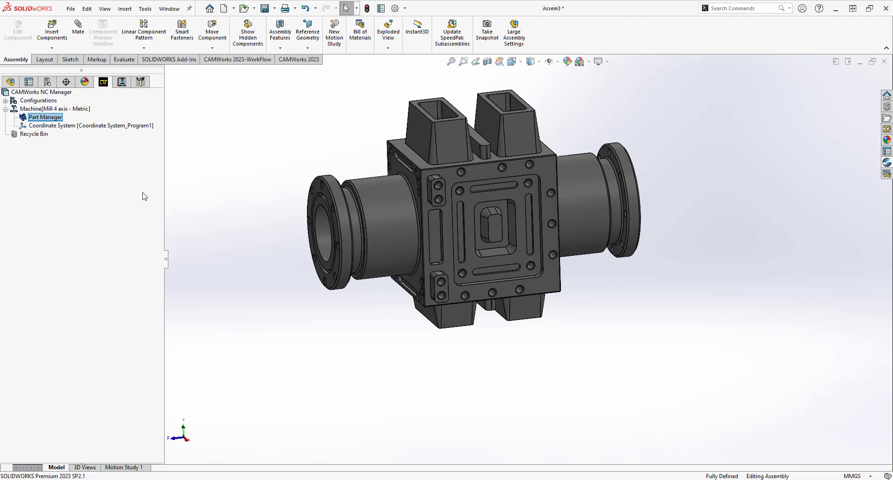
right_click(45, 119)
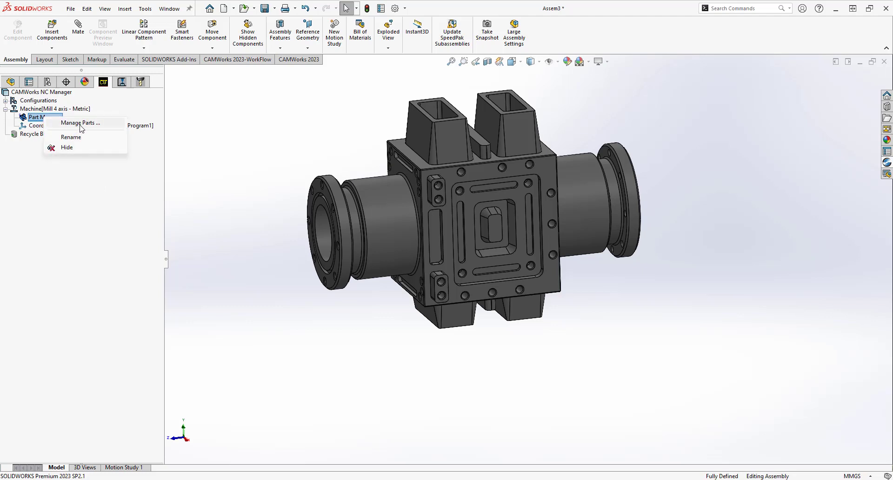
click(81, 124)
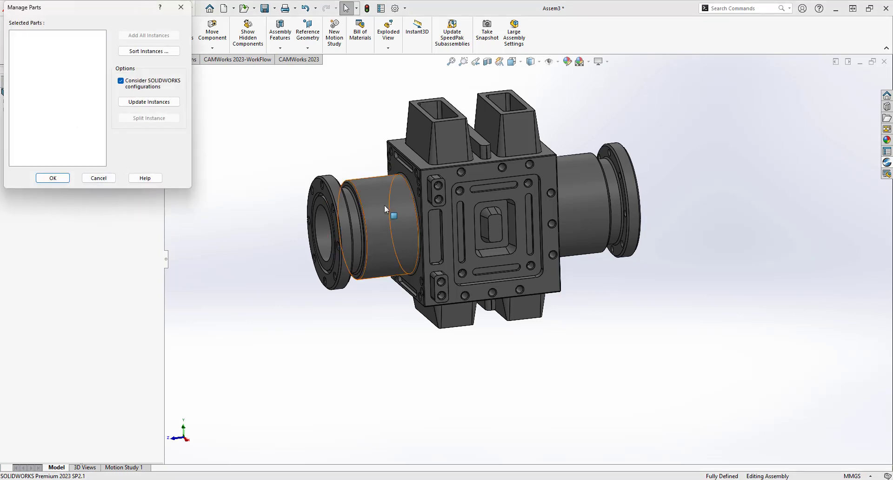
click(378, 258)
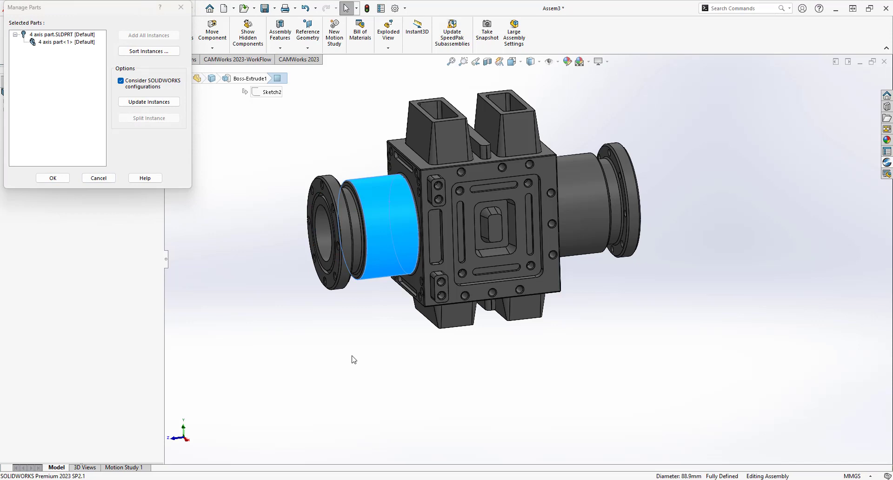
click(46, 41)
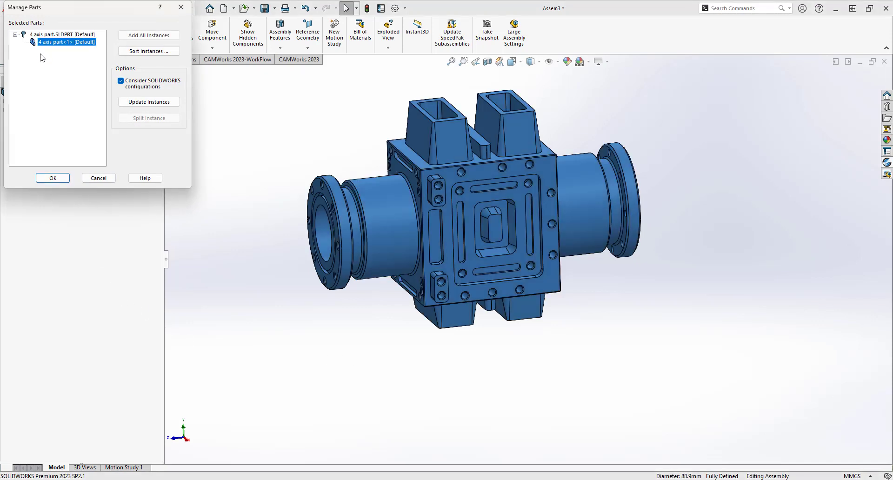
click(58, 179)
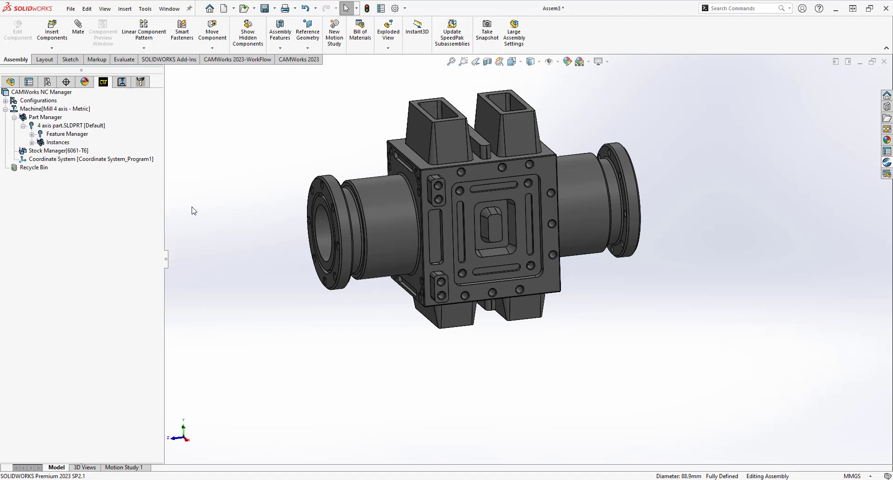
- Import the existing CAM part data for 4 axis part.SLDPRT into the assembly
right_click(63, 128)
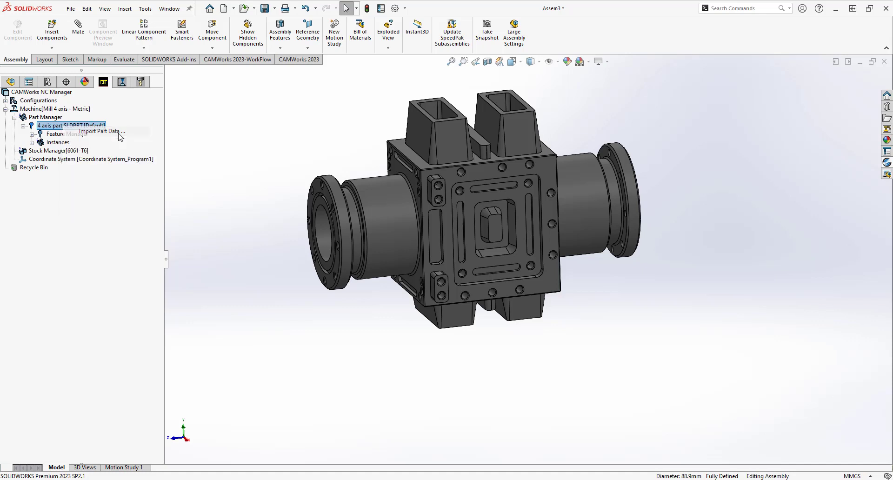
click(119, 133)
click(407, 278)
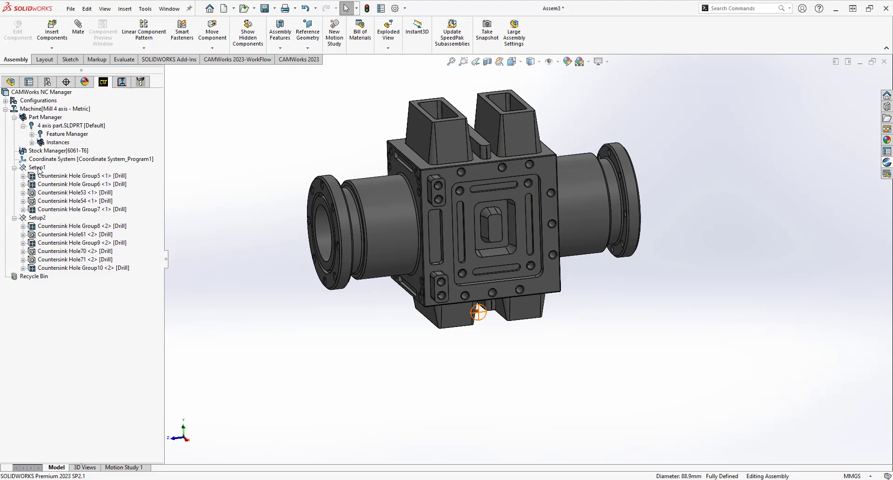
- Examine the imported features under the part's Feature Manager and the machining directions of Mill Part Setup1 and Mill Part Setup2
click(32, 134)
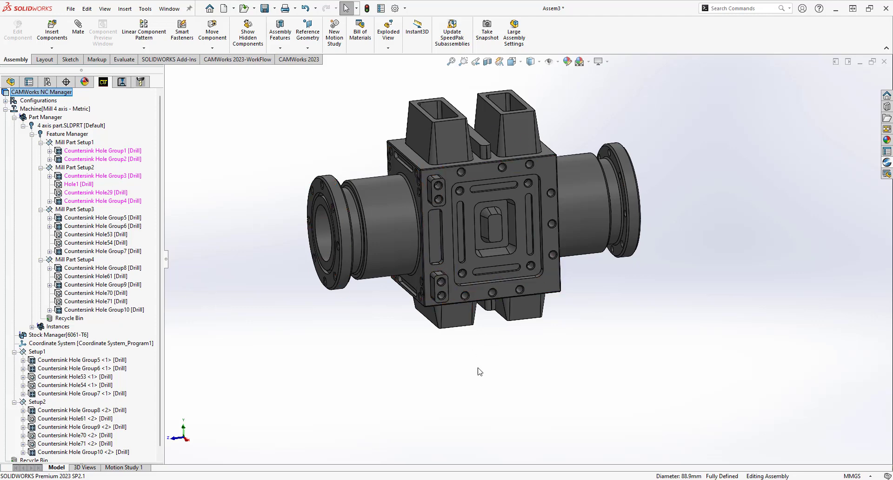
middle_drag(469, 346, 325, 364)
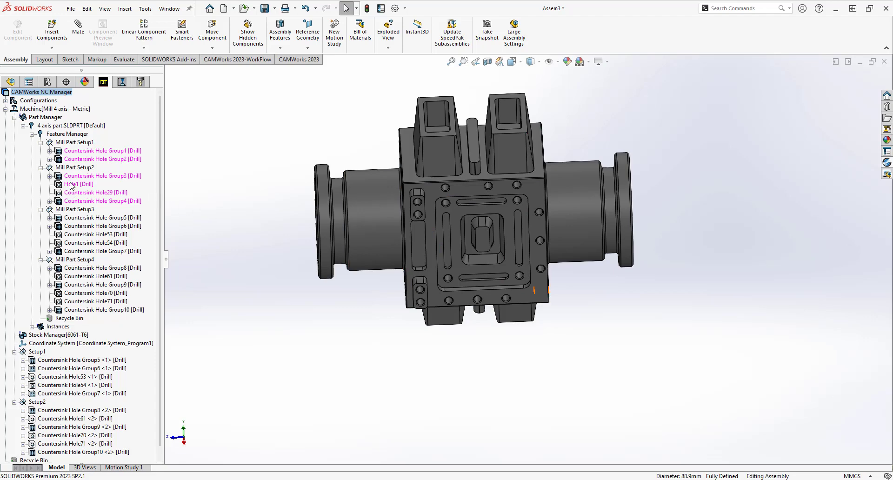
click(65, 142)
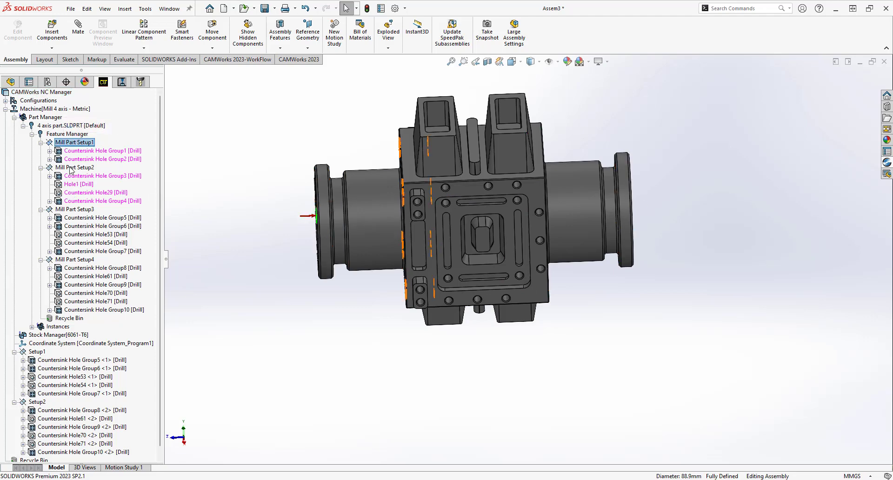
click(69, 168)
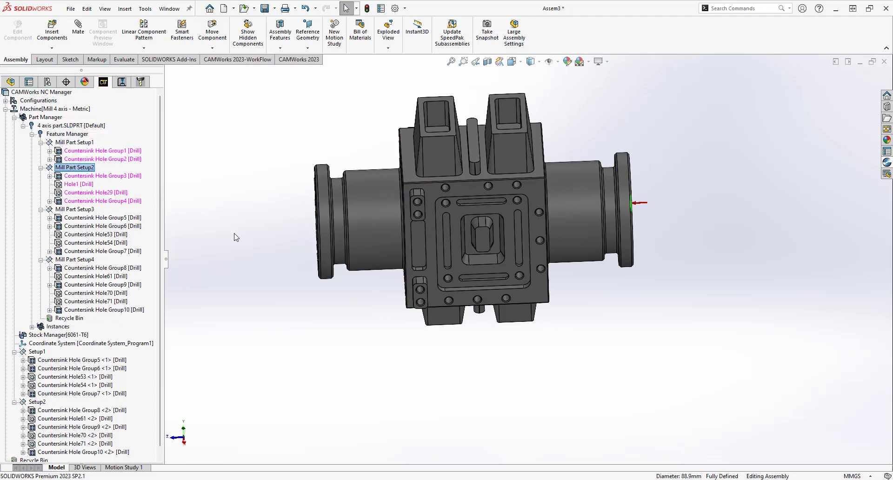
click(31, 134)
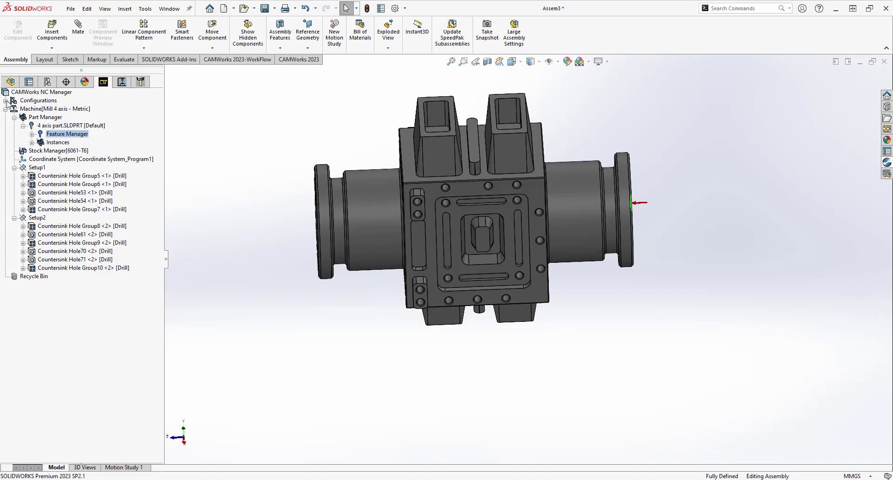
- Copy the Mill 4 axis - Metric- 0 CAM configuration
click(6, 101)
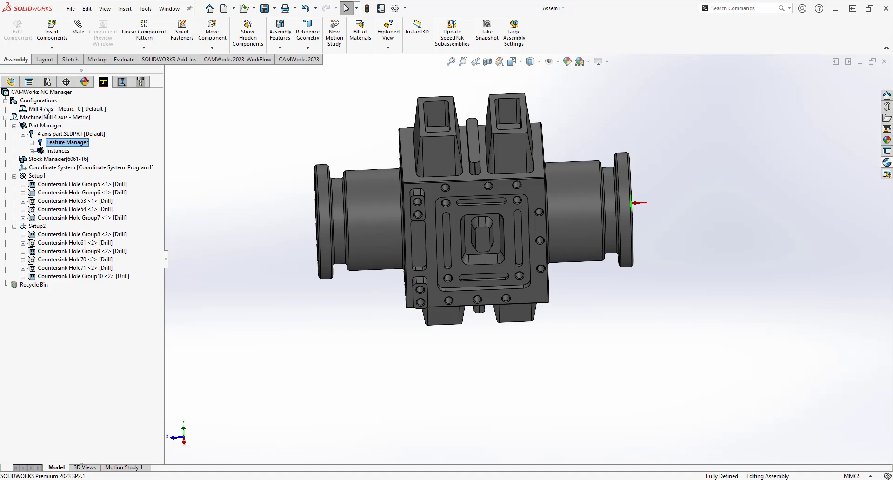
right_click(46, 111)
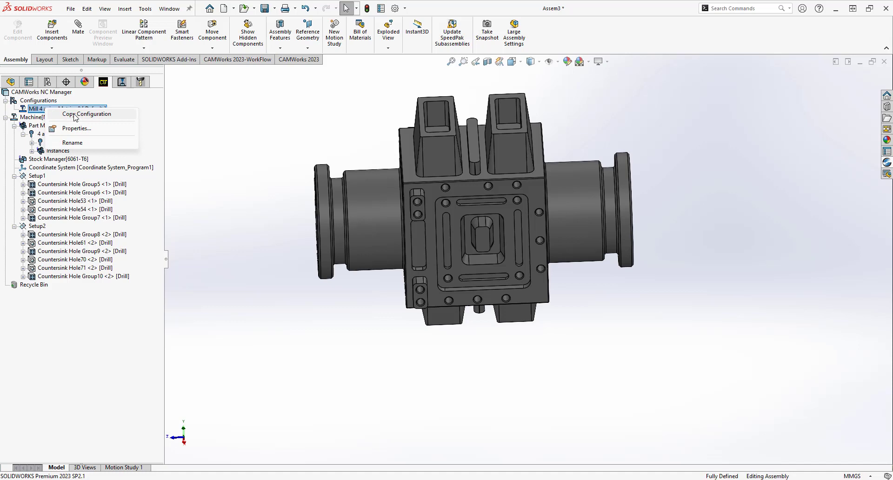
click(47, 101)
right_click(46, 100)
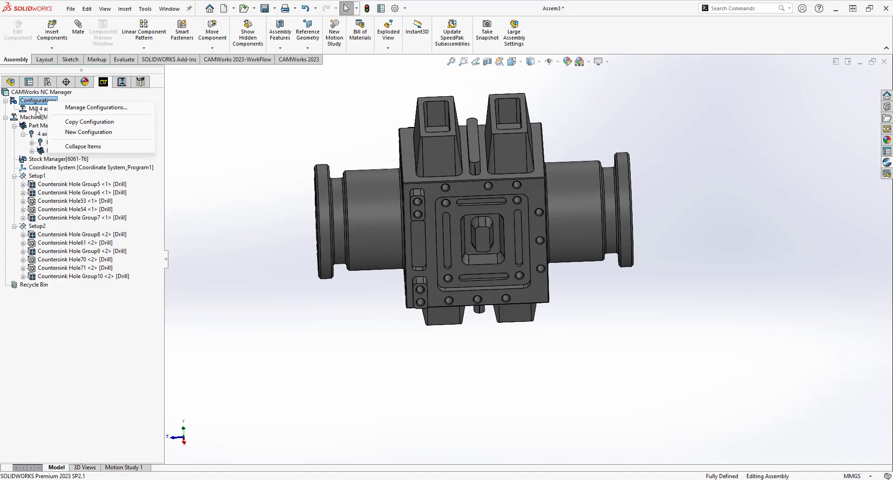
click(37, 108)
right_click(38, 109)
click(66, 117)
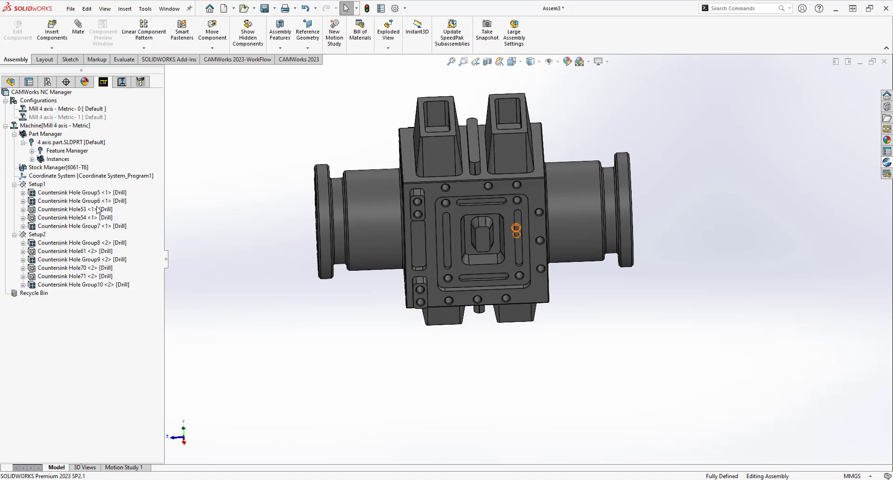
- Activate the copied CAM configuration and rename it as Mill 4 axis - Metric- Program2
double_click(63, 118)
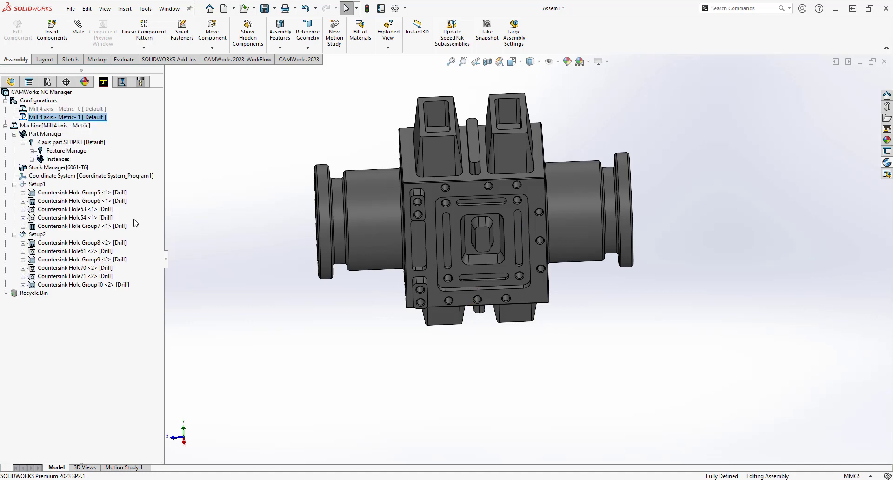
click(83, 118)
click(87, 117)
key(BackSpace)
text(Program)
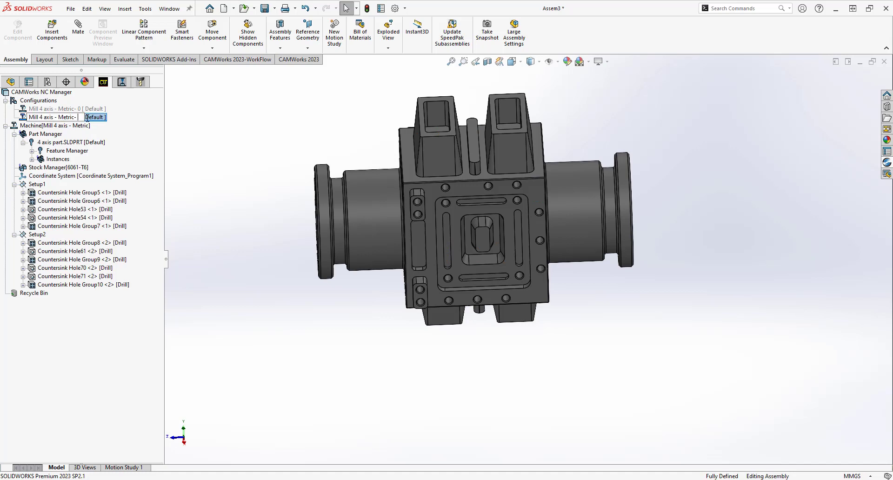
text(2)
key(Return)
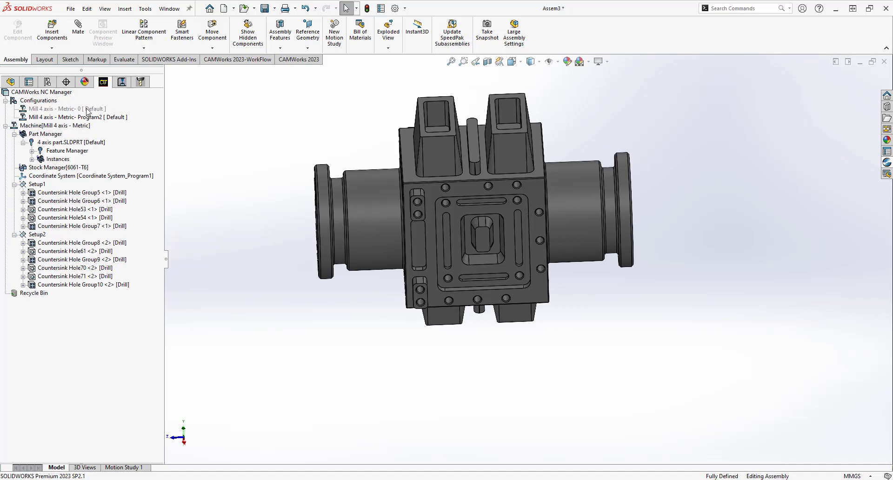
- Rename the original CAM configuration as Mill 4 axis - Metric- Program1
click(83, 109)
click(82, 110)
key(ctrl+v)
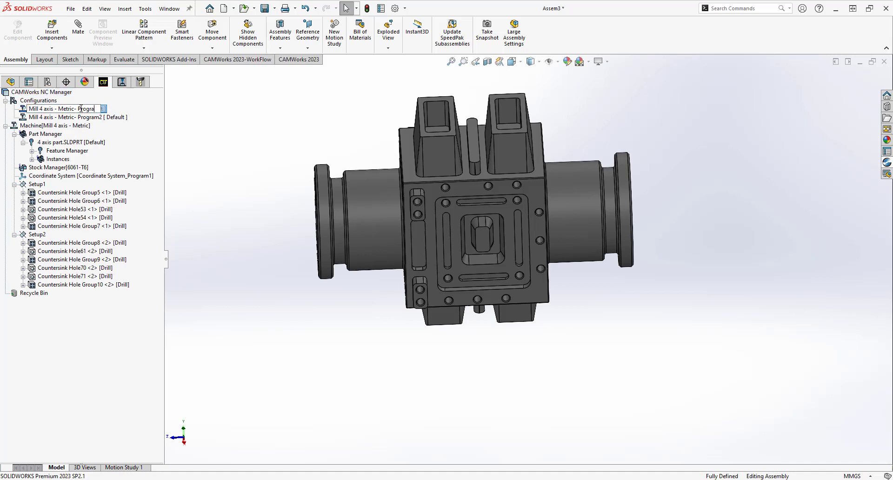
text(1)
click(216, 132)
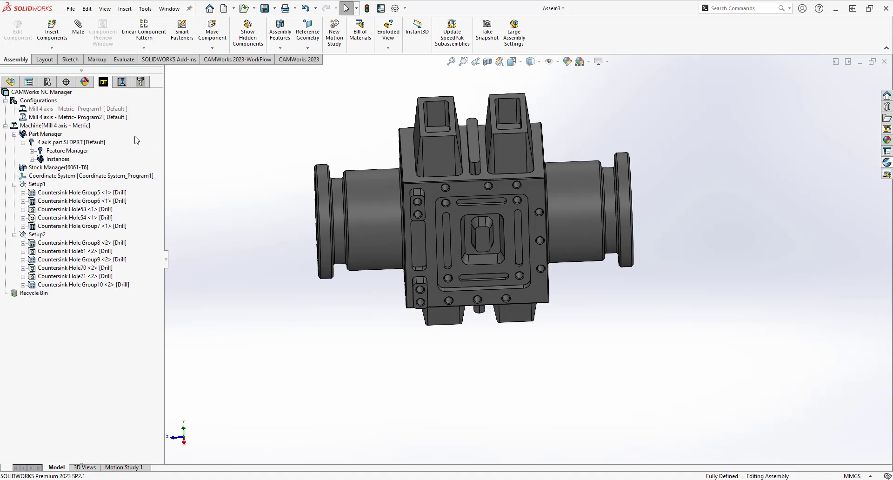
- Create a coordinate system positioned at Coordinate System_Program1, with its Y axis defined by the block's pocketed face
click(11, 81)
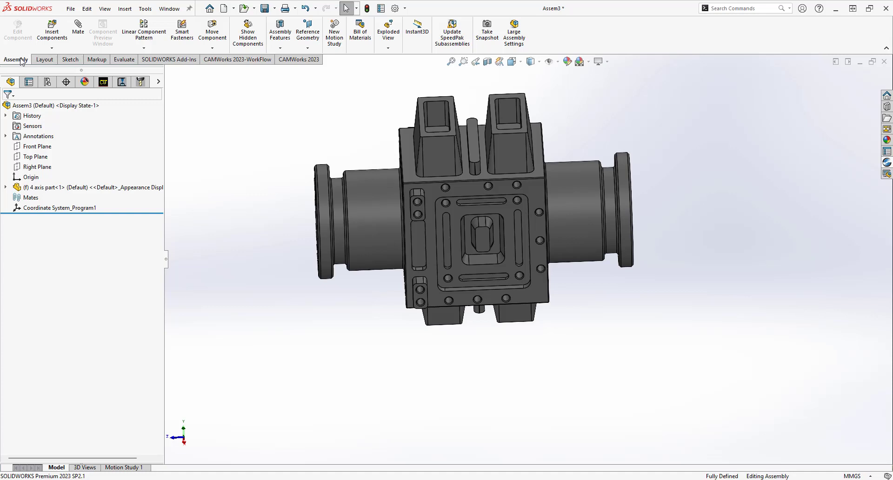
click(312, 36)
click(315, 81)
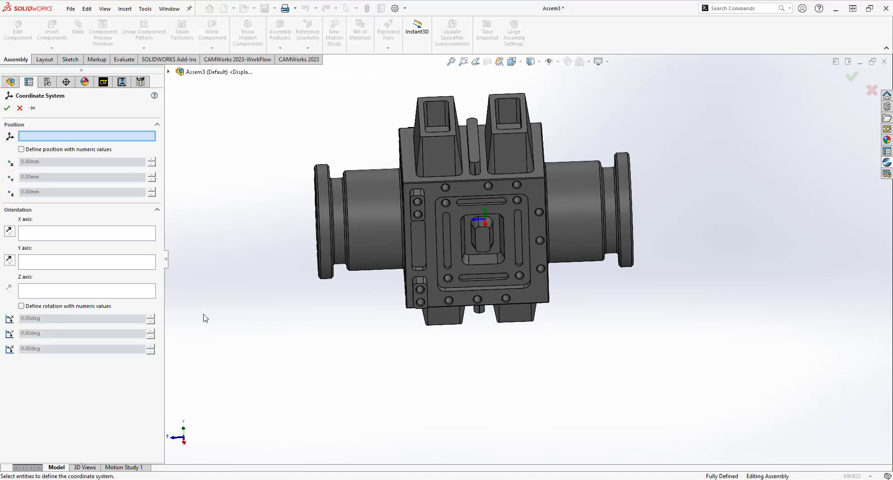
click(168, 72)
click(204, 179)
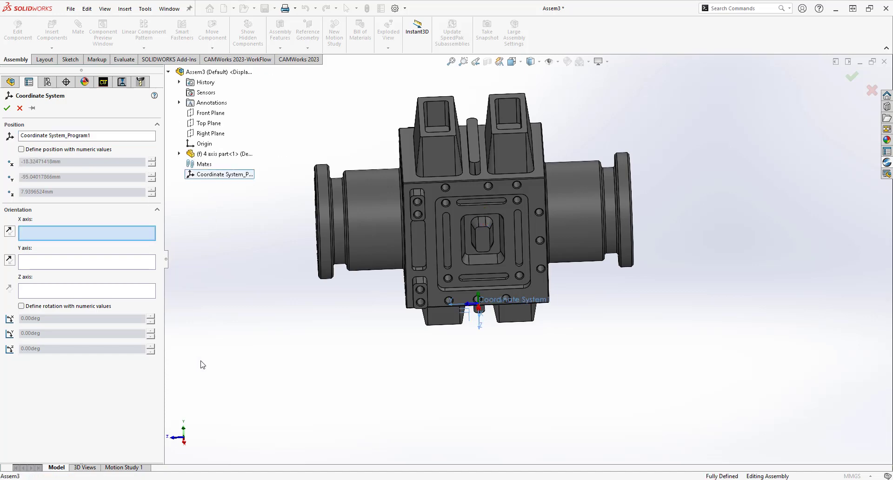
middle_drag(238, 381, 241, 240)
click(517, 283)
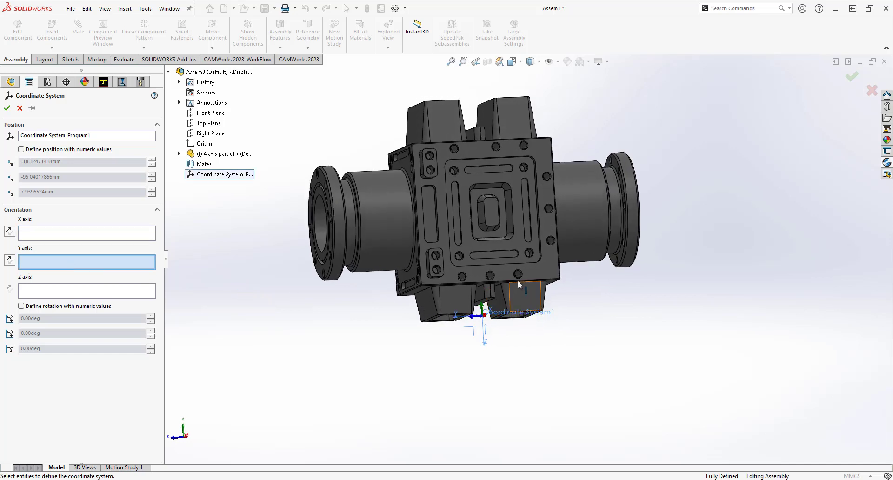
click(505, 280)
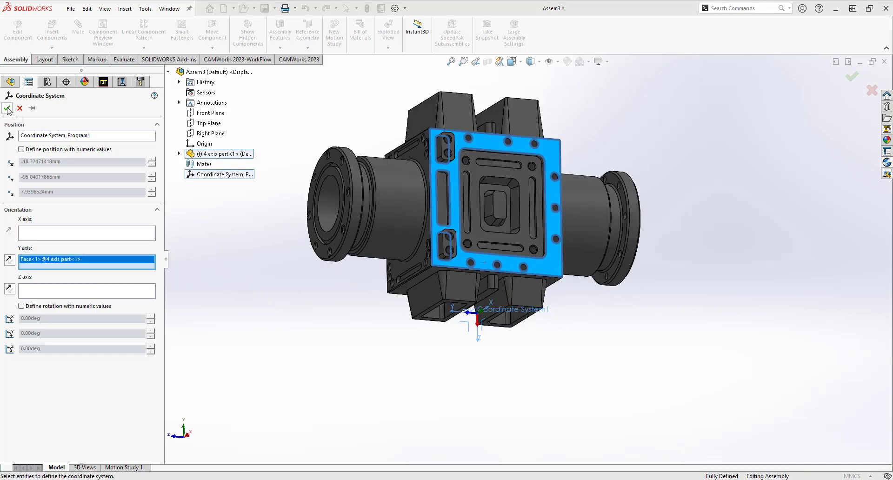
click(7, 108)
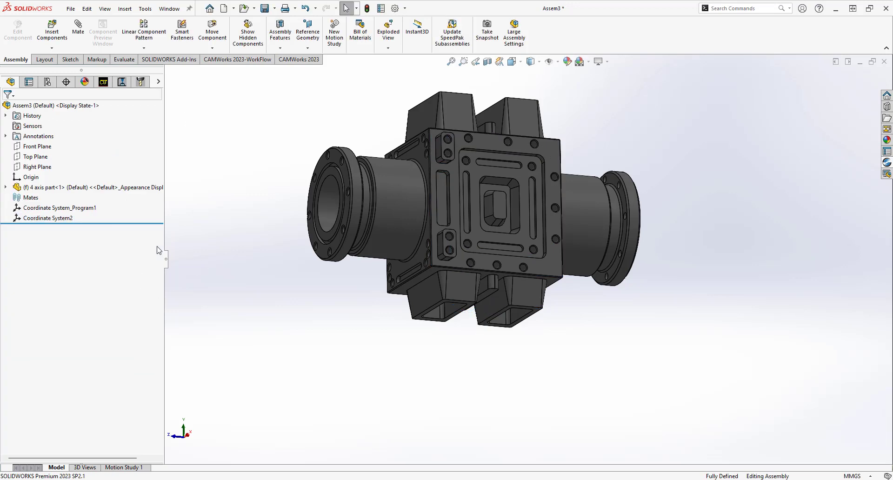
- Rename the new coordinate system as Coordinate System_Program2
click(67, 218)
click(74, 218)
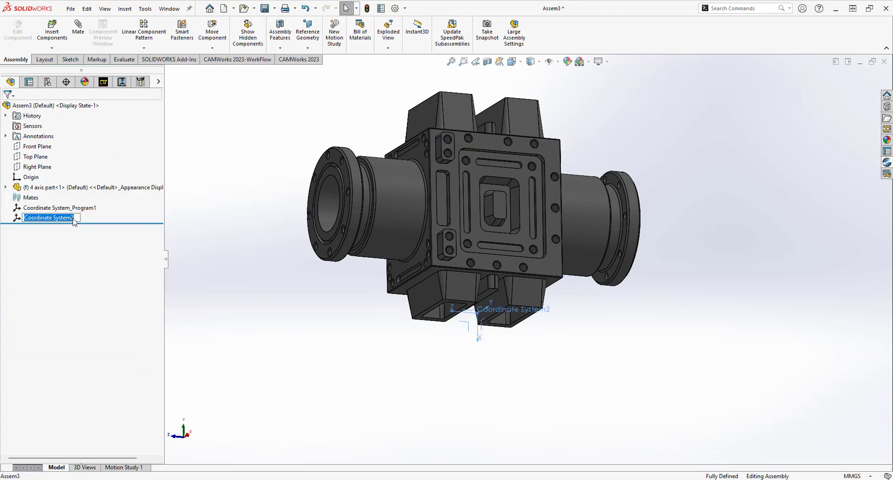
key(BackSpace)
text(_)
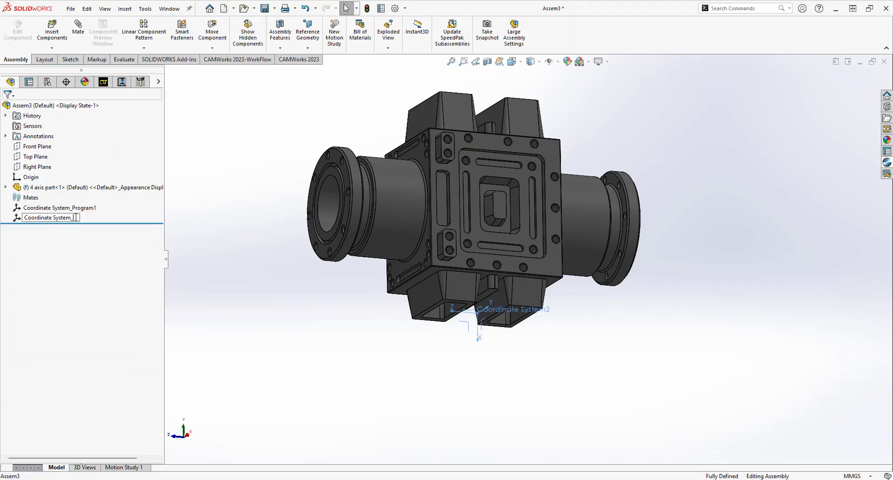
text(Program2)
click(180, 284)
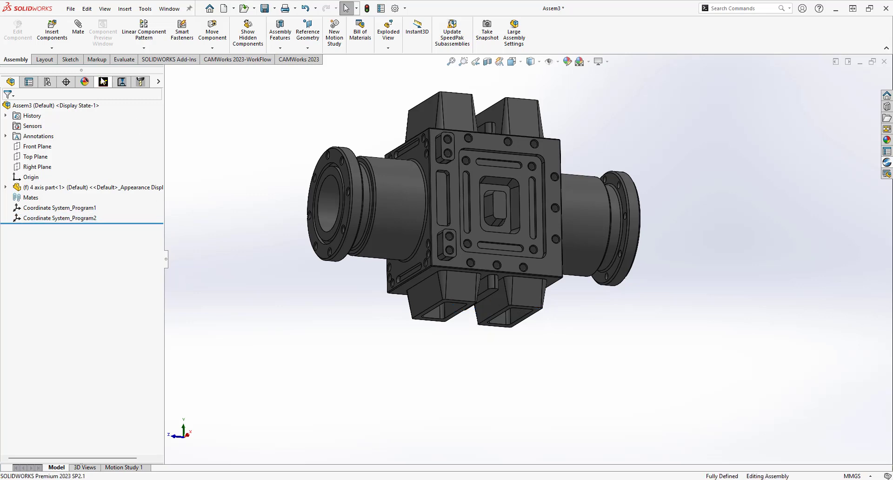
- Rebuild the CAM data and set the active configuration's fixture coordinate system to Coordinate System_Program2, accepting the rebuild again
click(104, 83)
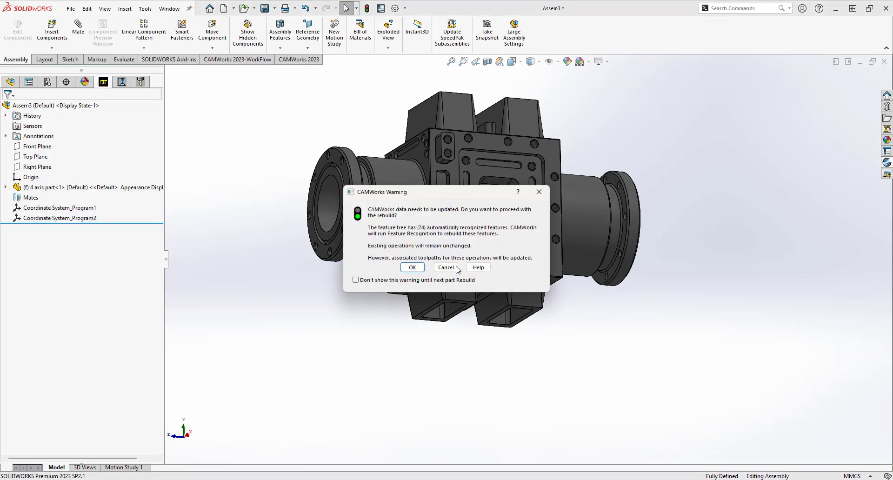
click(412, 267)
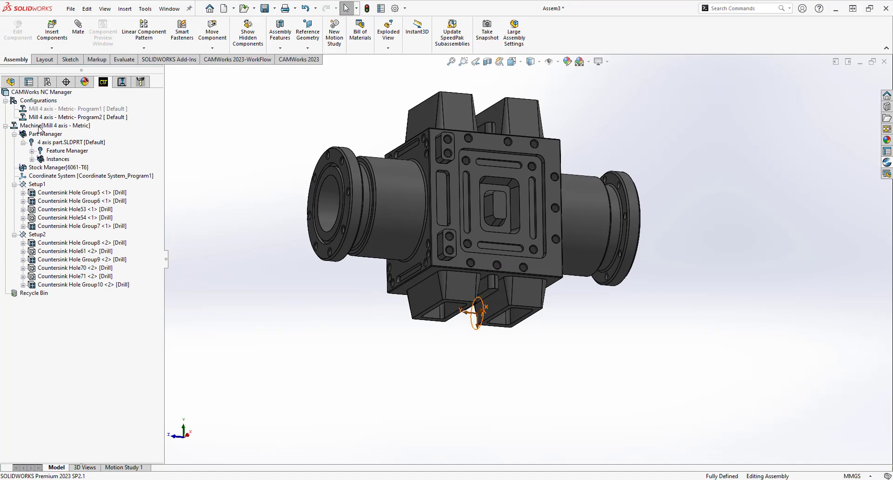
right_click(53, 176)
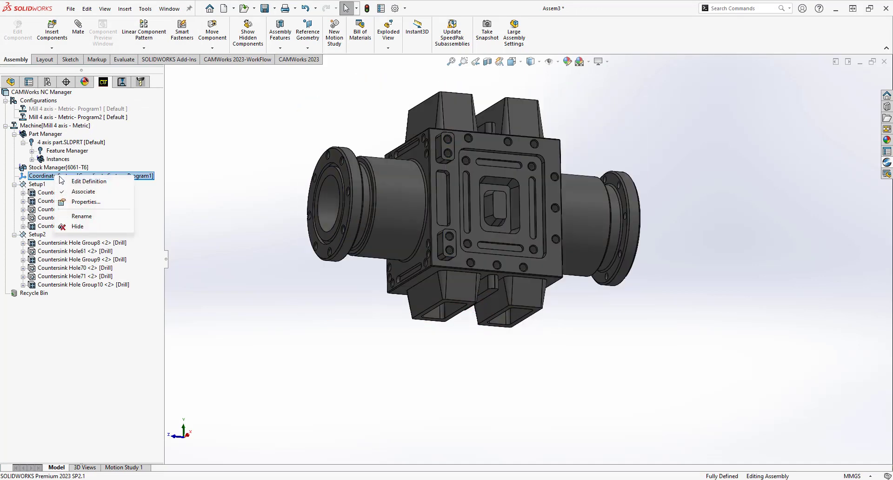
click(77, 182)
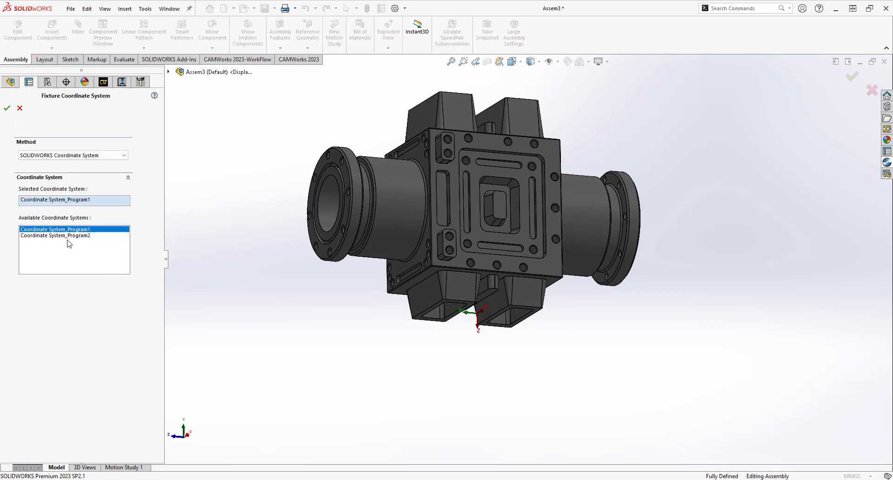
click(70, 235)
click(6, 108)
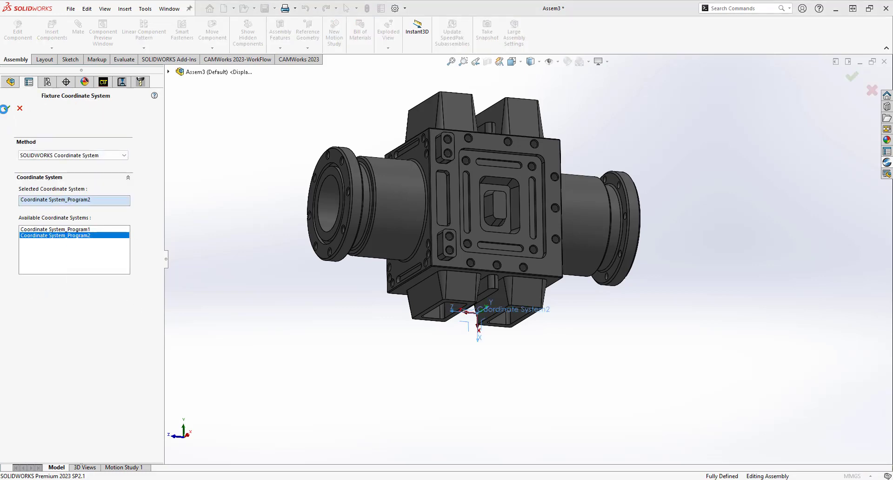
click(479, 290)
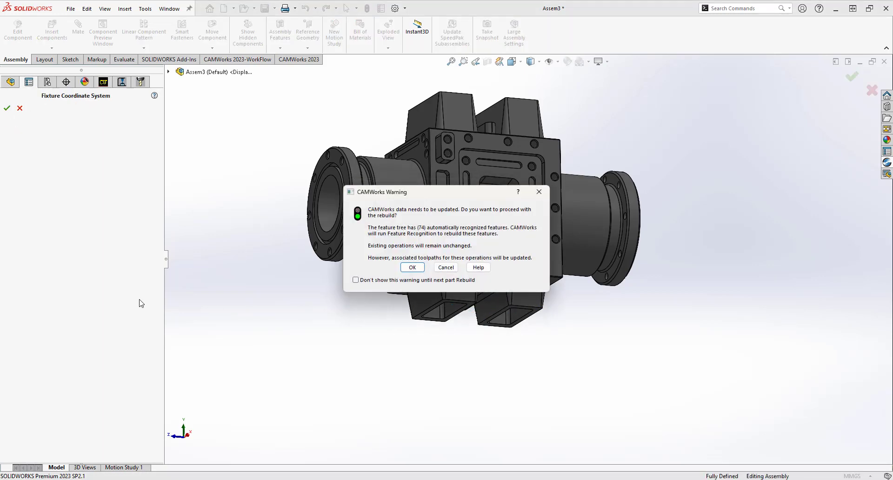
click(412, 267)
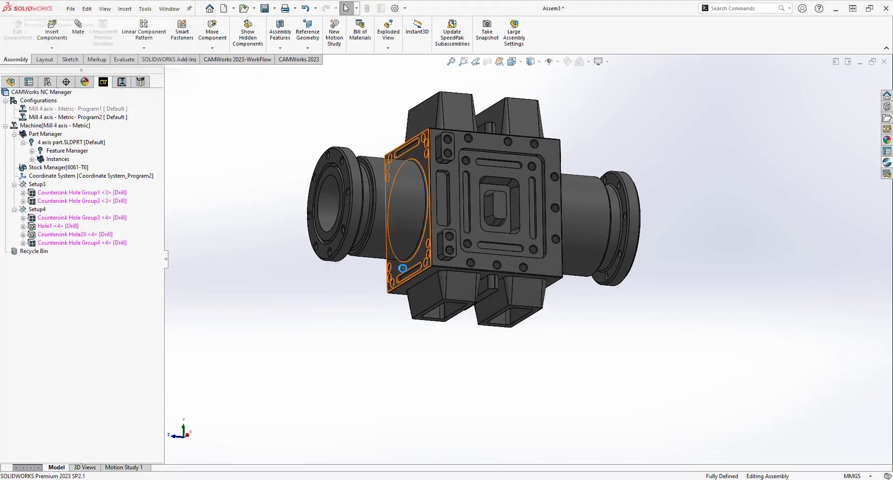
- Generate the operation plan and toolpaths for Setup3 and Setup4 of the Program2 configuration
click(37, 184)
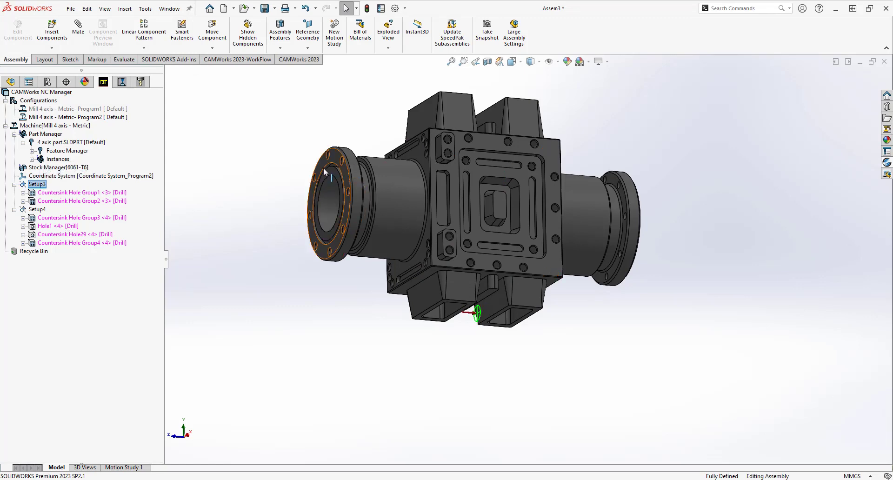
click(37, 209)
middle_drag(393, 226, 381, 315)
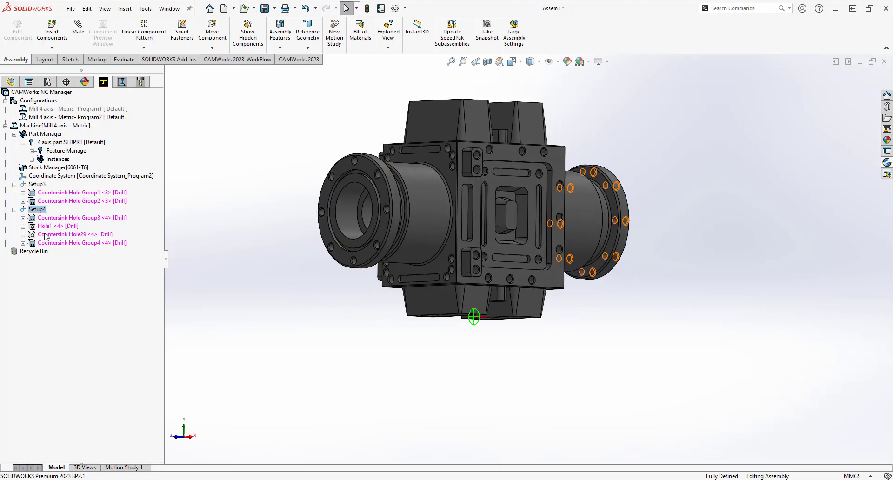
click(281, 60)
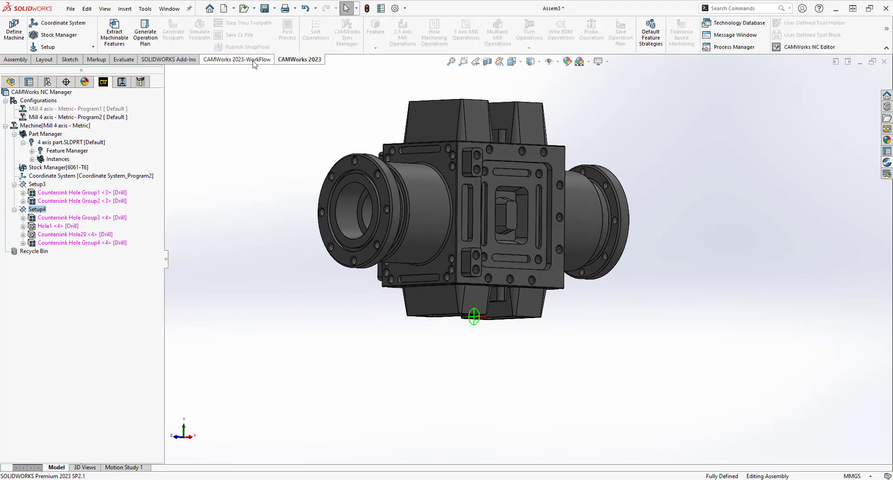
click(141, 37)
click(173, 32)
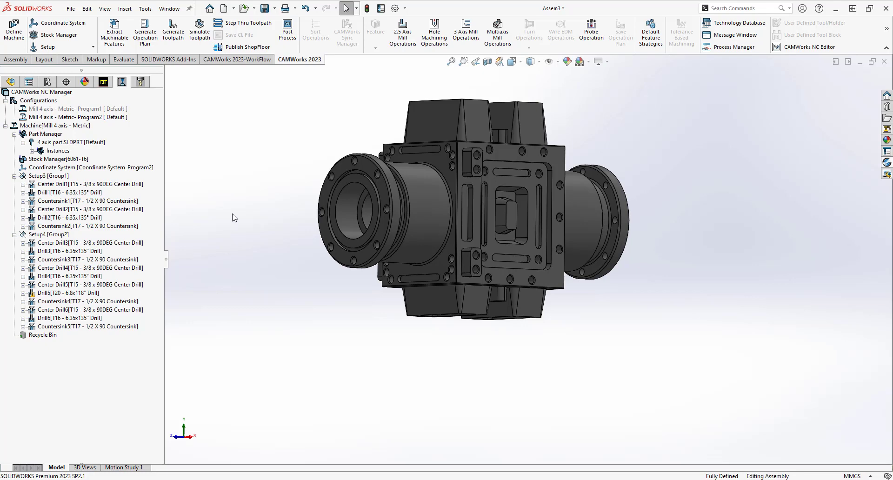
- Switch between the Program1 and Program2 configurations and compare the machining directions and features of their setups
double_click(76, 111)
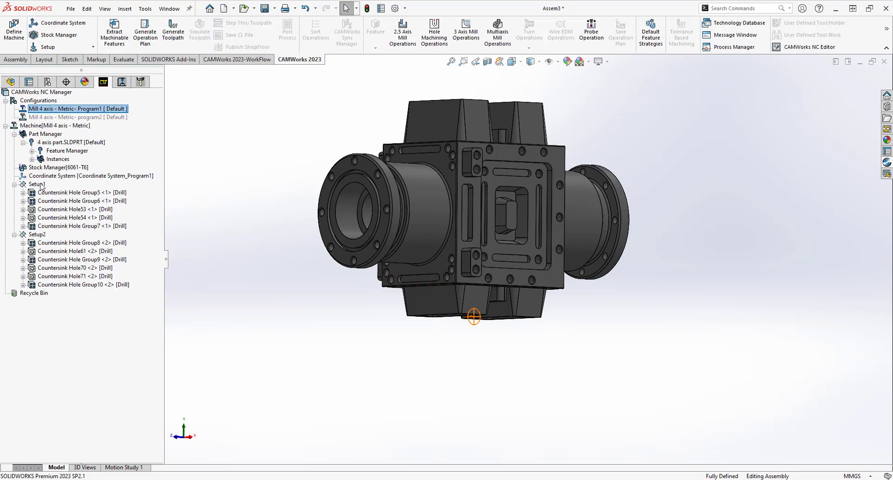
click(38, 185)
click(37, 234)
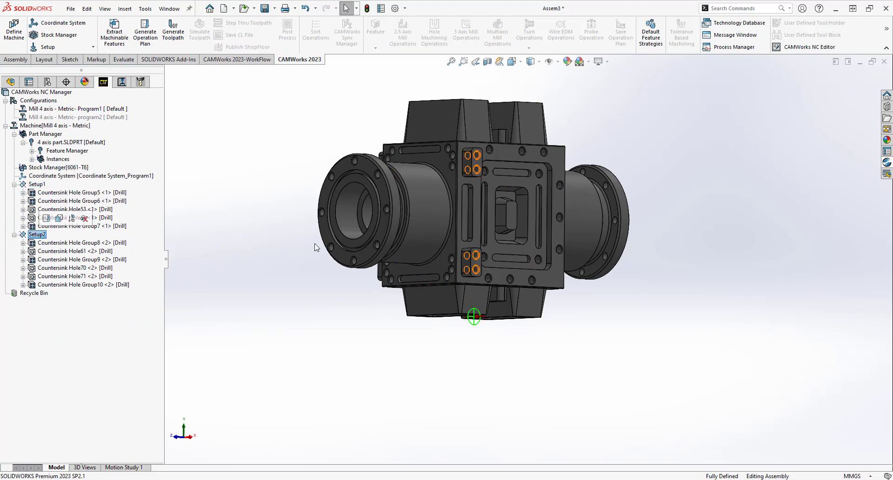
double_click(92, 117)
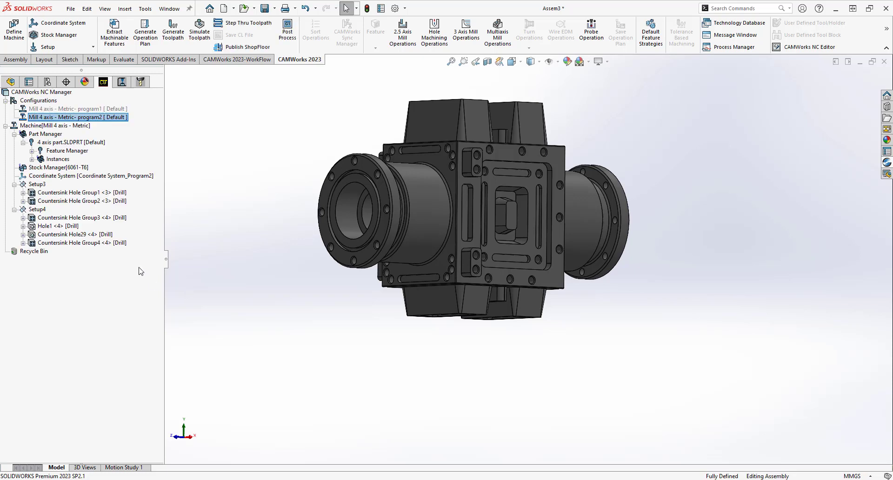
click(38, 184)
click(37, 209)
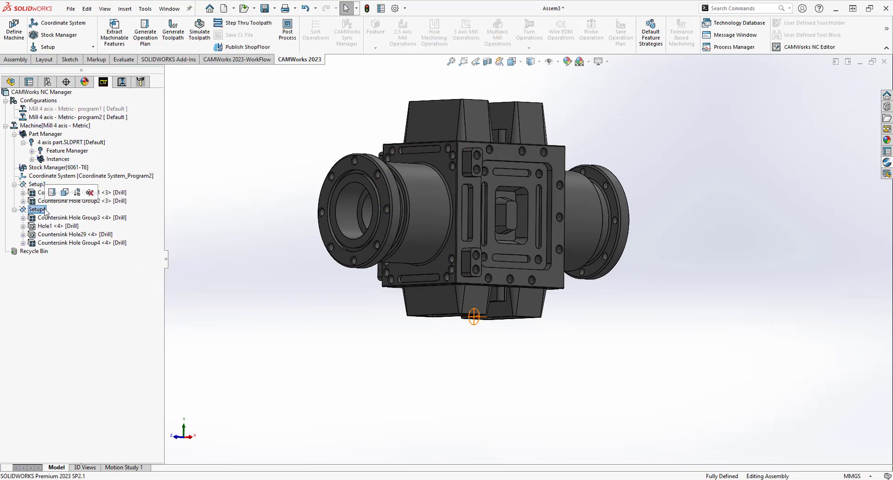
- Activate the Program1 configuration and generate its operation plan and toolpaths
double_click(65, 109)
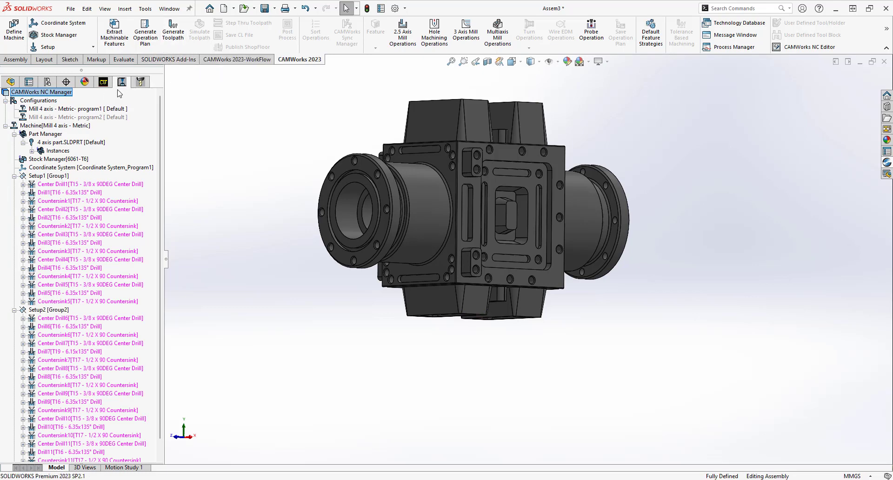
click(173, 31)
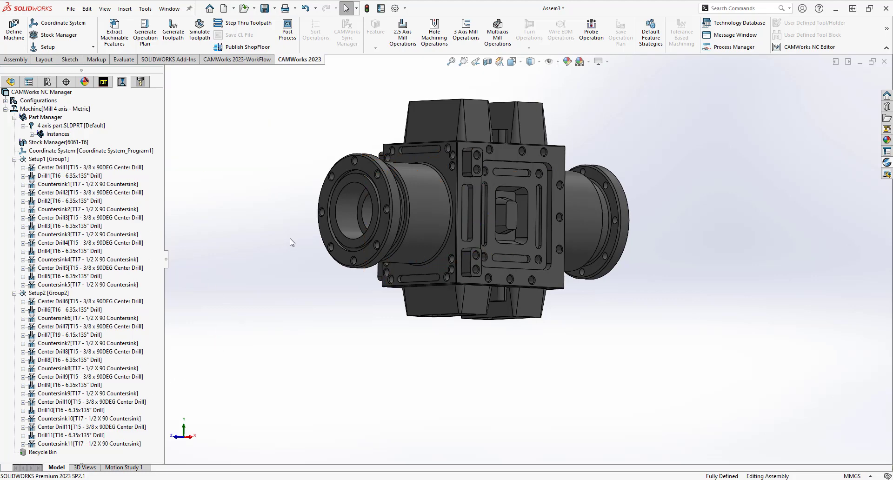
- Edit the Setup1 definition, review its origin, and set the X axis machining direction to the fixture coordinate system
click(51, 159)
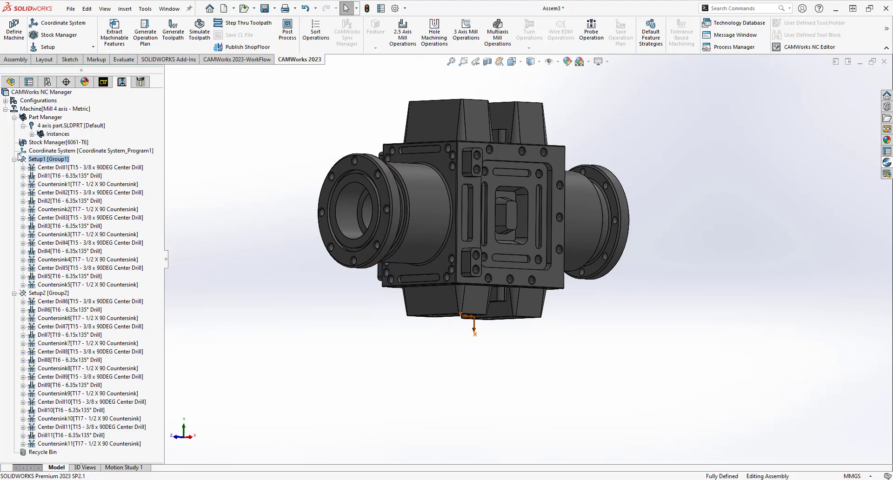
right_click(40, 160)
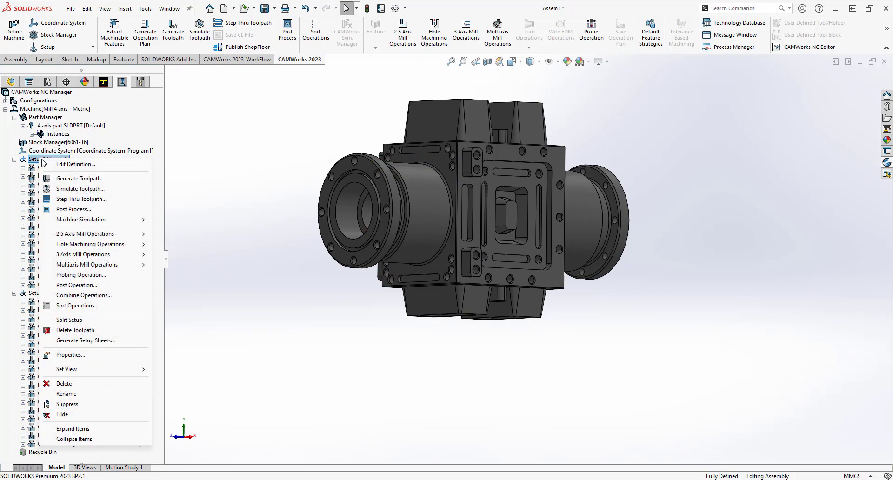
click(77, 165)
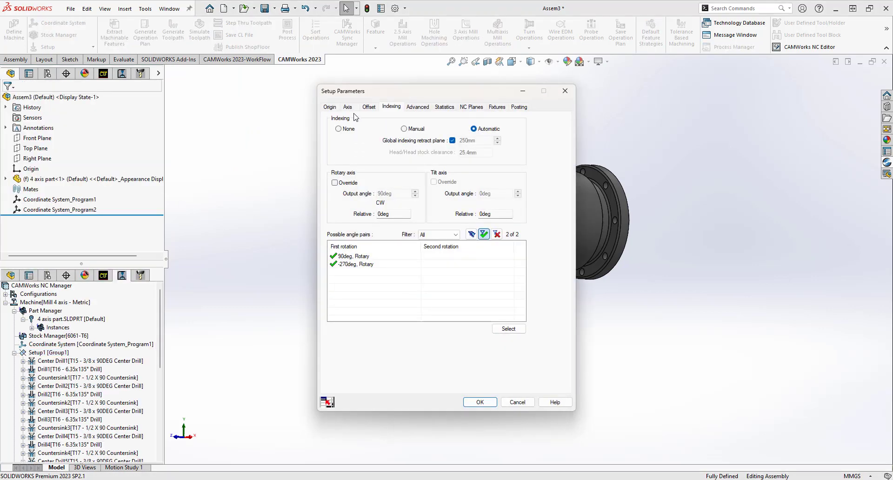
click(329, 107)
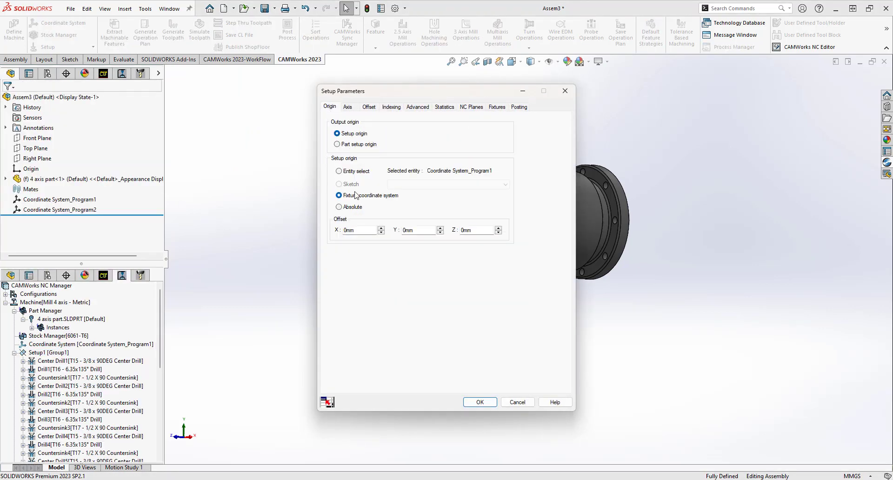
click(348, 107)
click(336, 199)
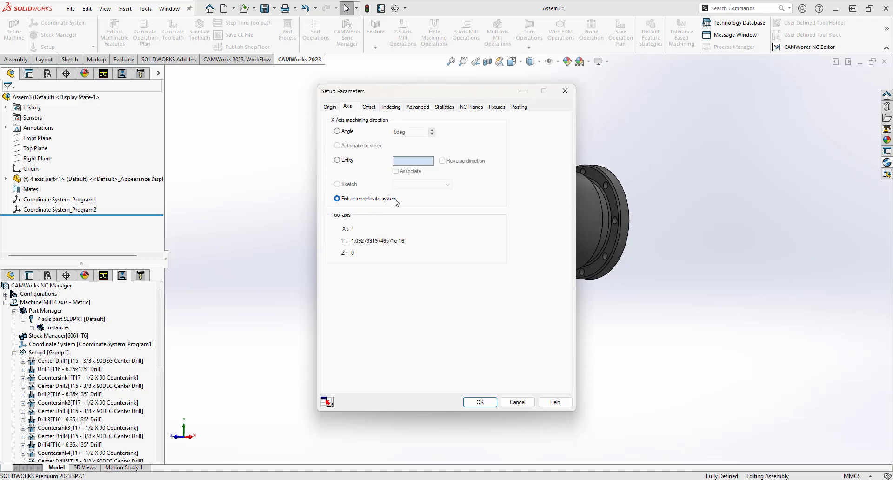
- Assign work coordinate offset 54 with an increment of 1 to Setup1
click(369, 108)
drag(406, 93, 272, 75)
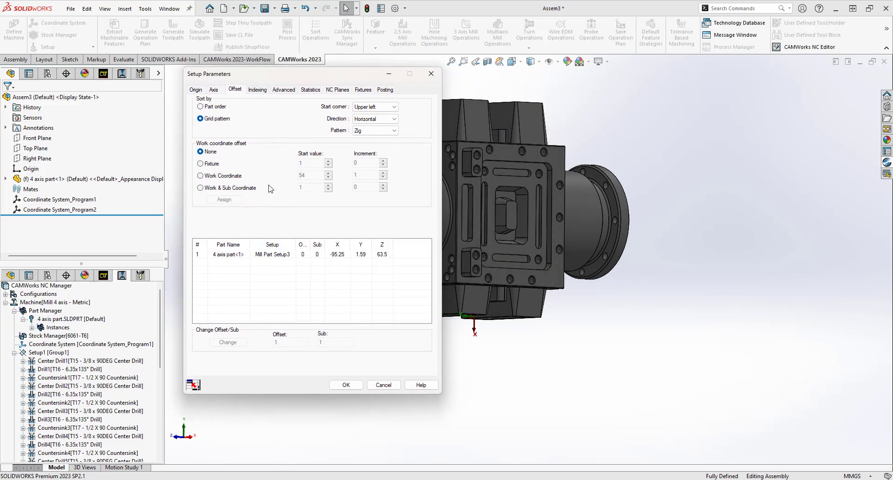
click(200, 176)
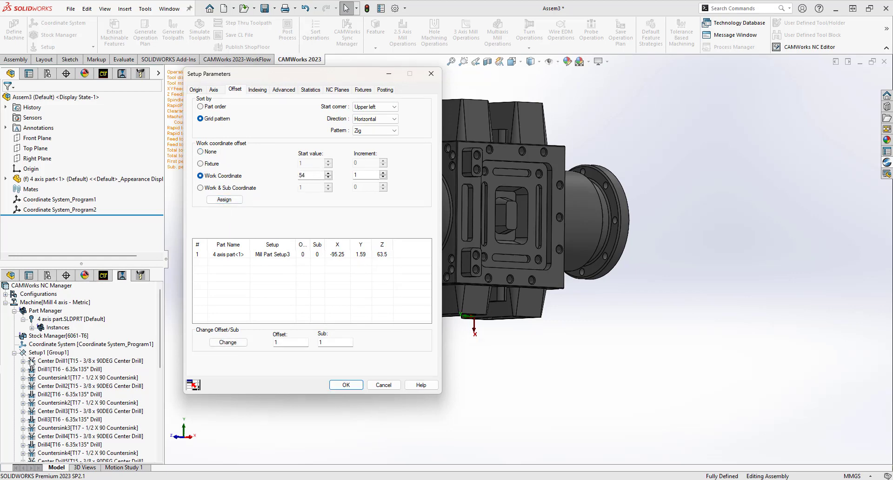
click(229, 200)
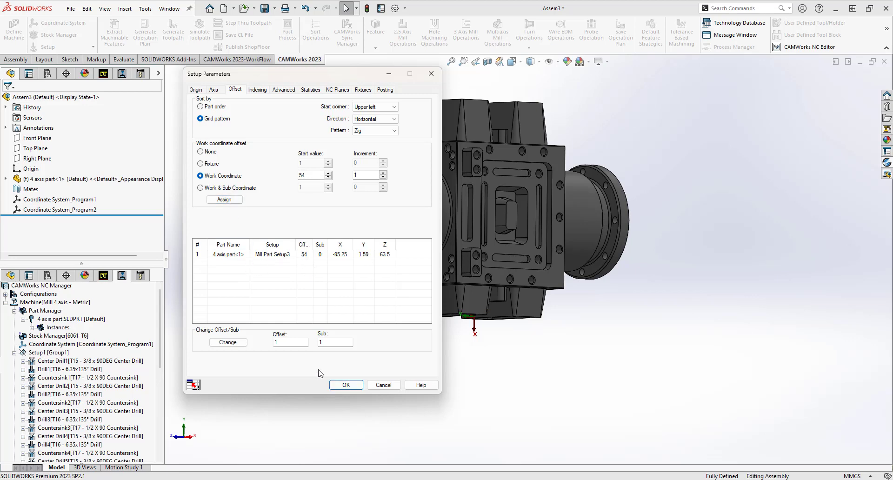
- Preview the -270deg and 90deg rotary angle options for Setup1's indexing and accept the setup parameters
click(254, 90)
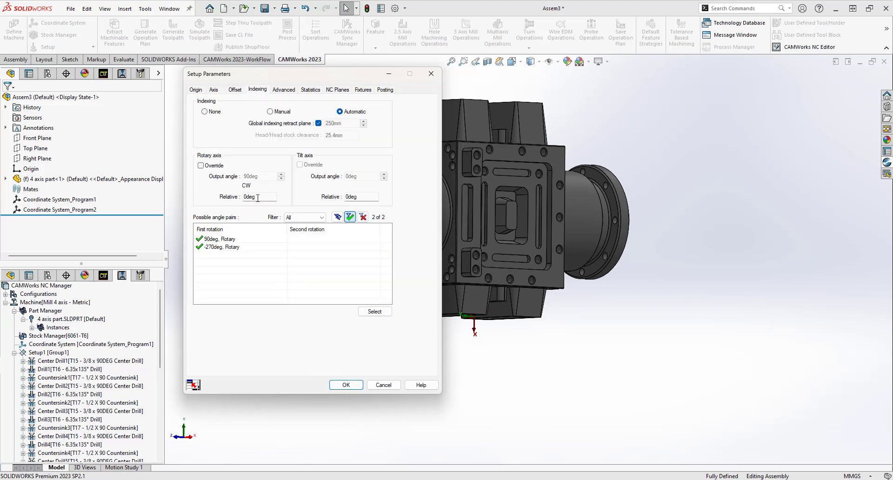
click(211, 246)
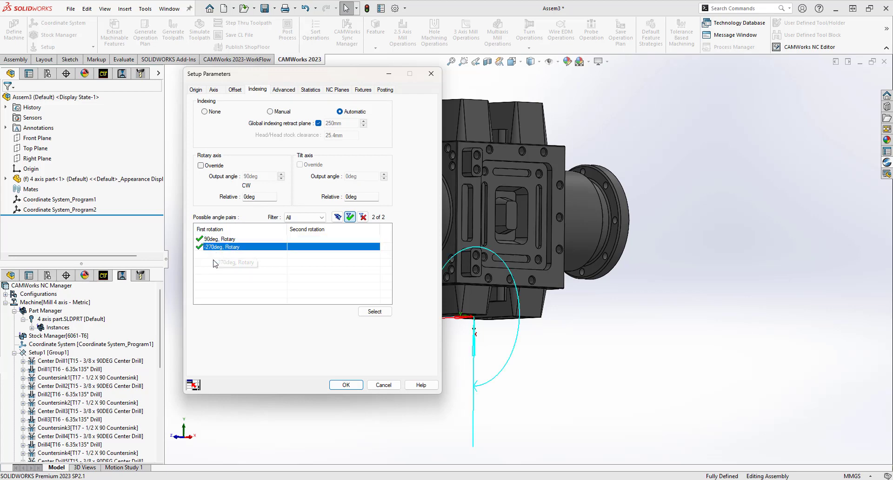
click(215, 239)
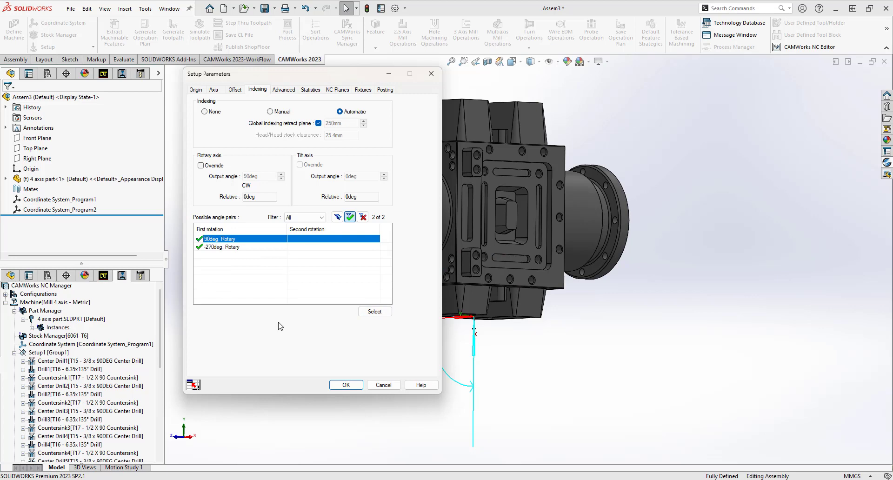
click(235, 91)
click(346, 385)
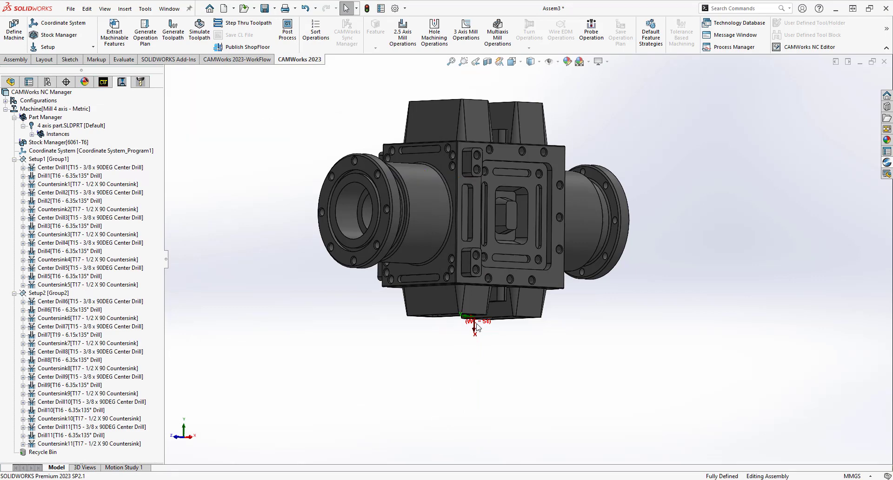
- Edit the Setup2 definition, assign work coordinate offset 55 to it, and accept the setup parameters
right_click(48, 293)
click(96, 19)
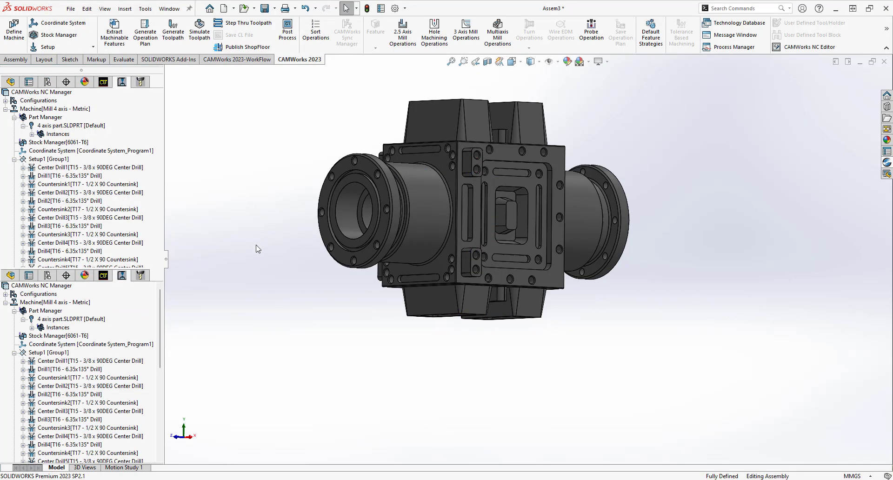
click(232, 176)
double_click(303, 175)
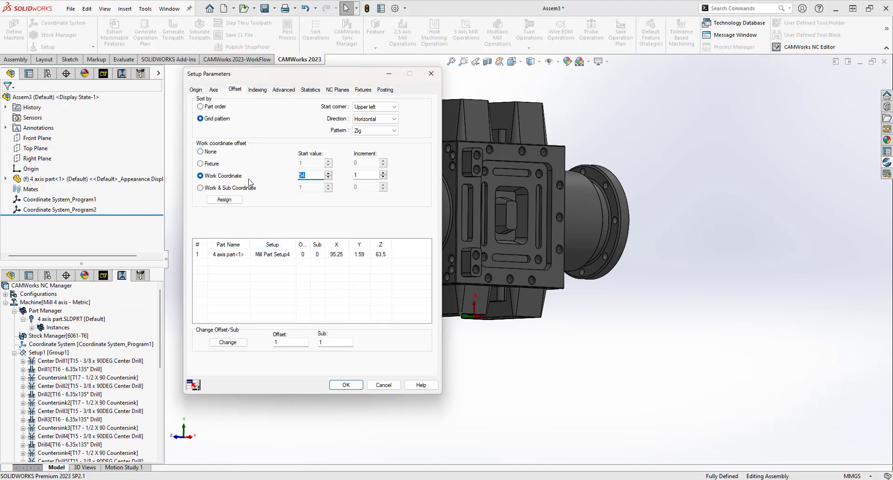
click(224, 200)
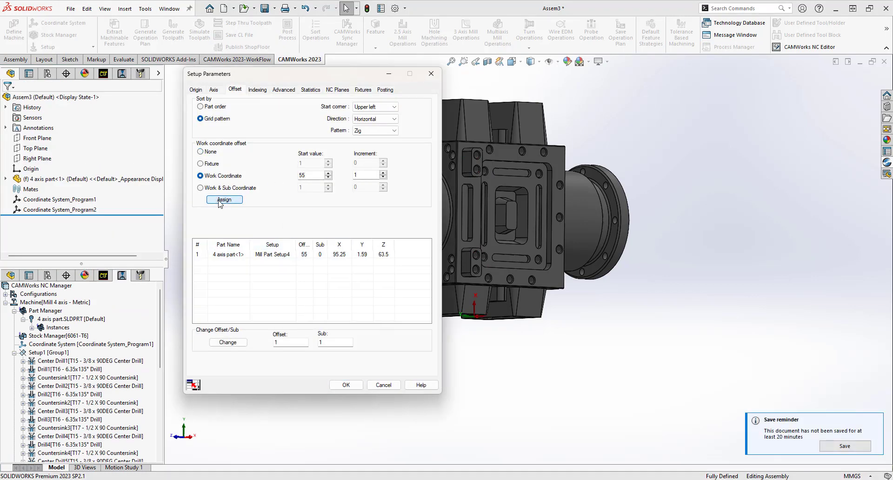
click(346, 385)
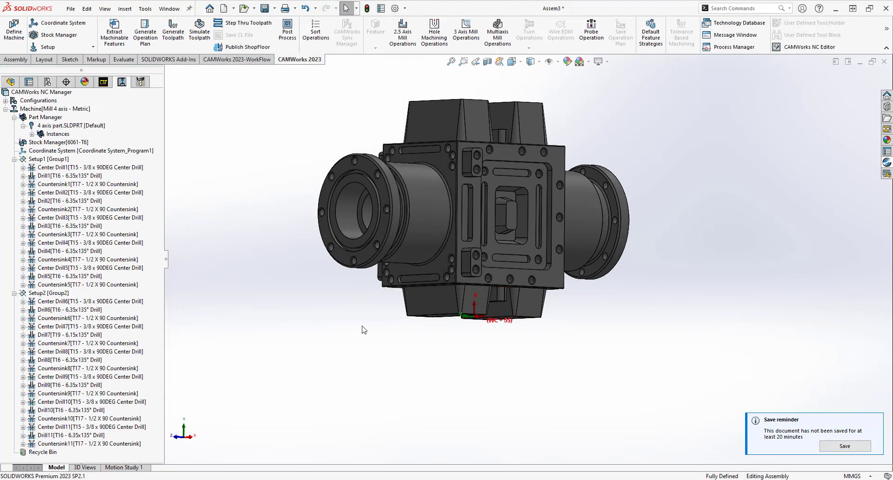
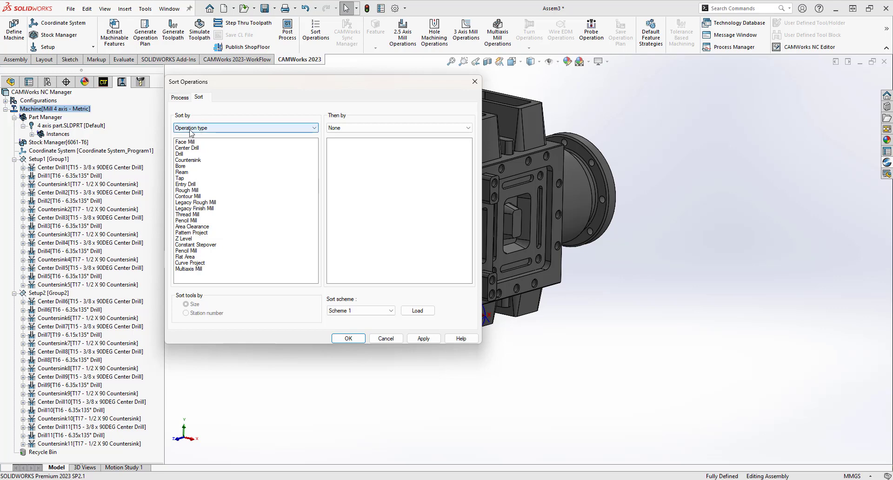
- Set the operations to sort by tool and then by operation type, preview the resulting order, and undo it
click(198, 127)
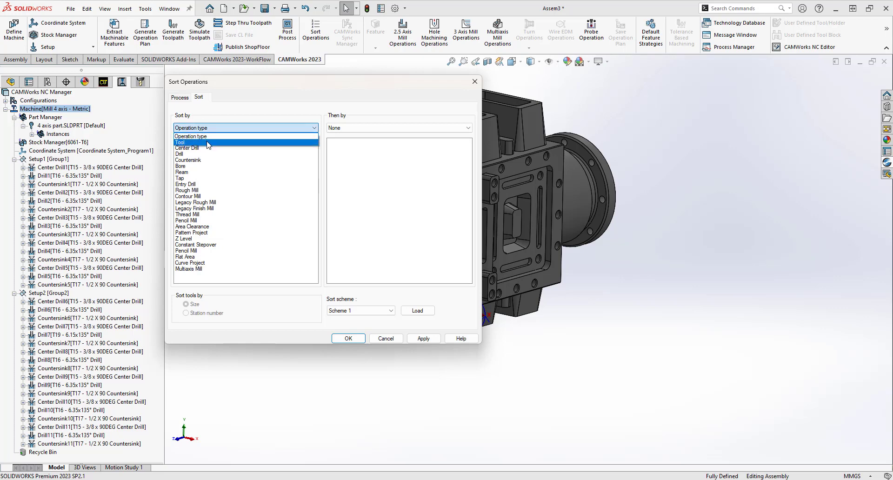
click(209, 135)
click(208, 133)
click(210, 142)
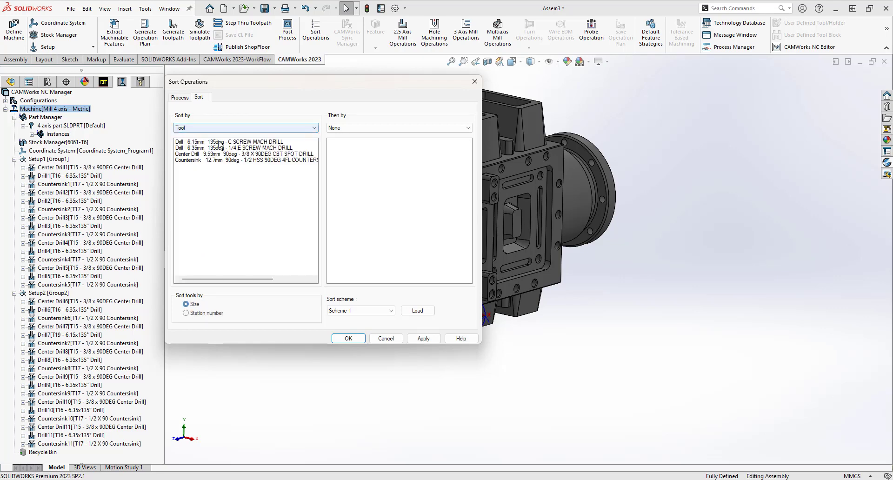
click(348, 131)
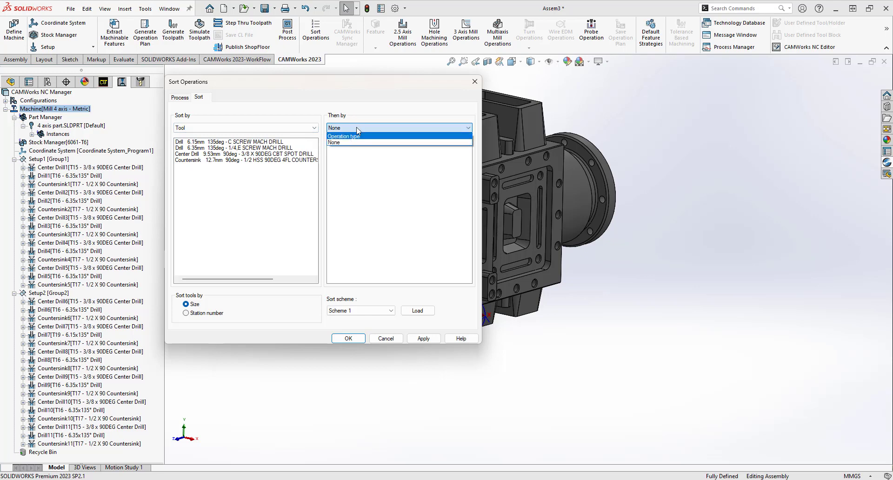
click(356, 135)
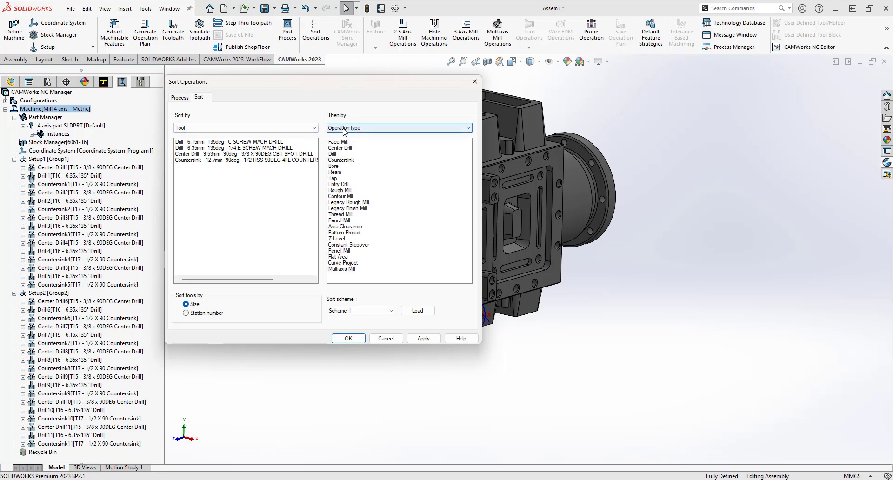
click(418, 339)
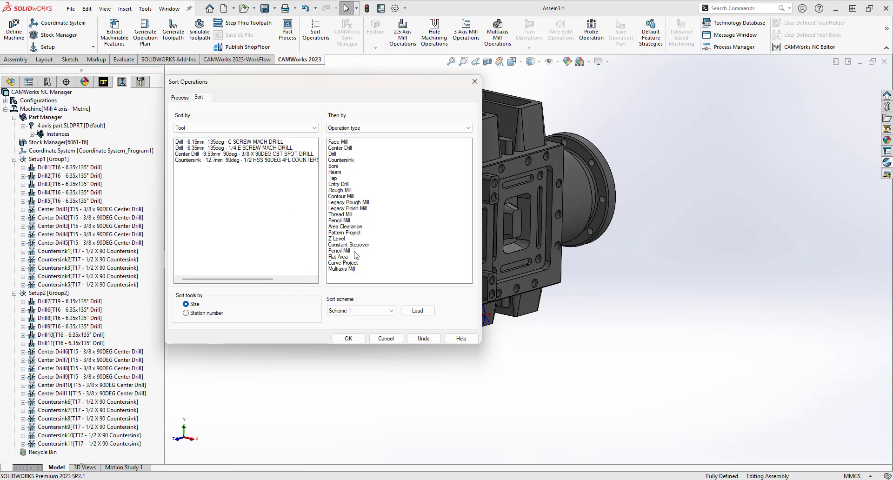
click(423, 338)
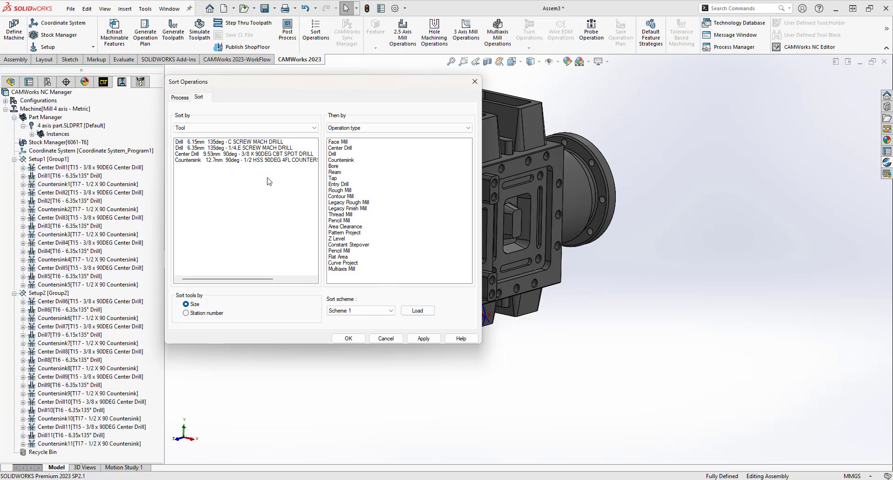
- Compare the available sort strategies and set the strategy to By and across setups
click(180, 97)
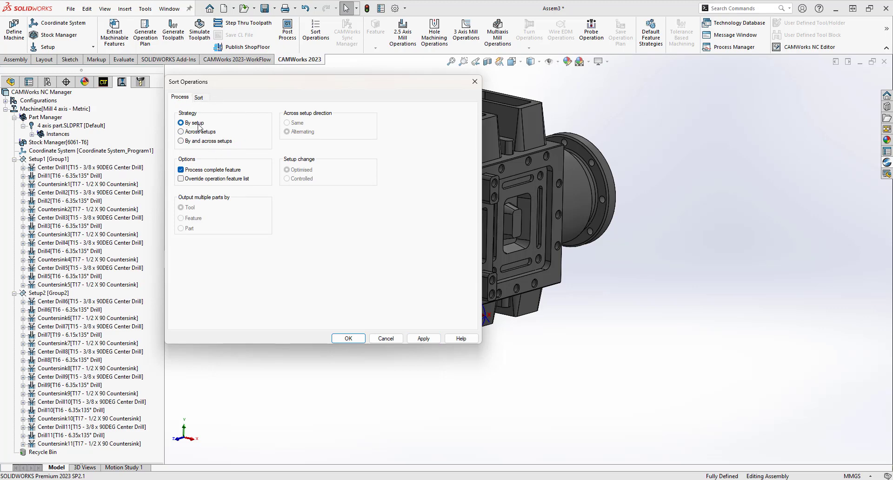
click(204, 99)
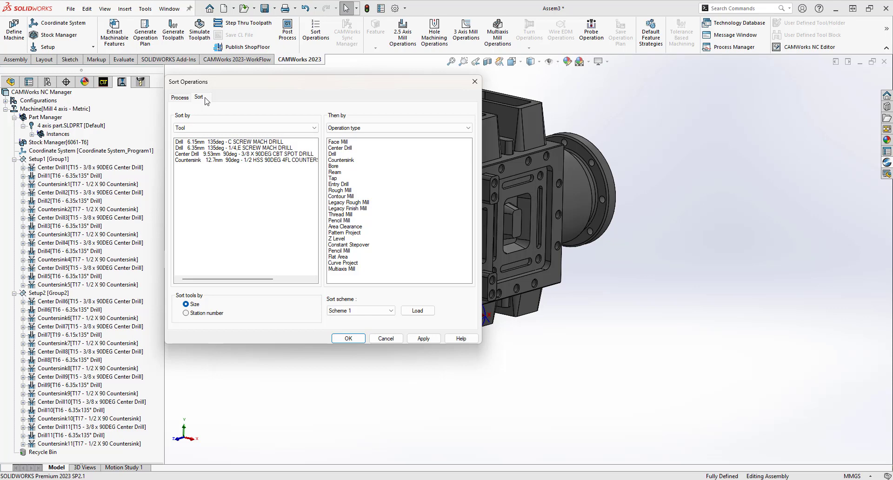
click(182, 97)
click(187, 133)
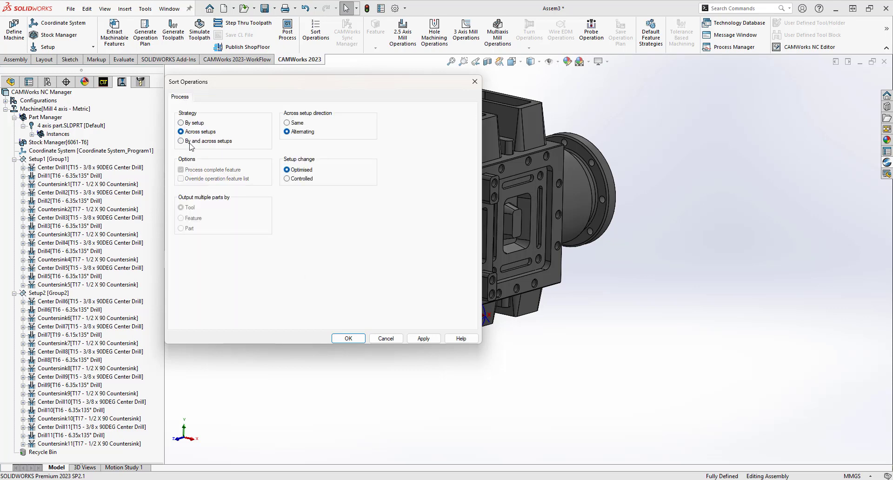
click(189, 142)
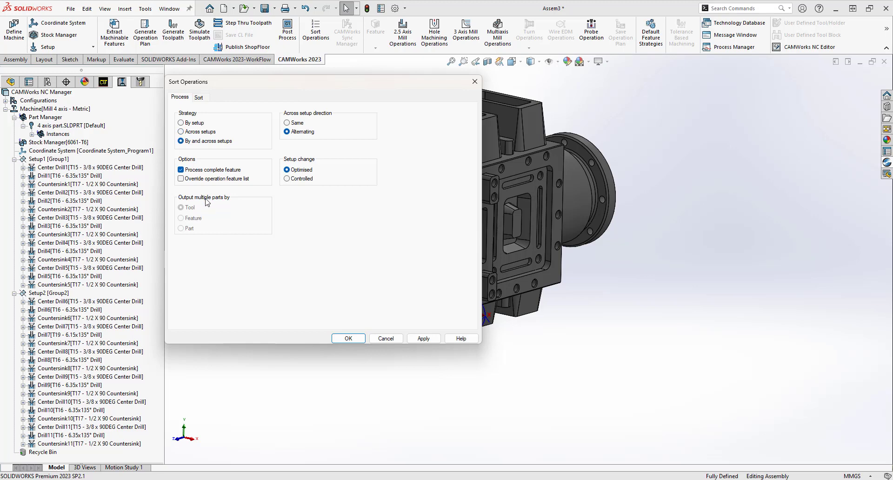
click(194, 133)
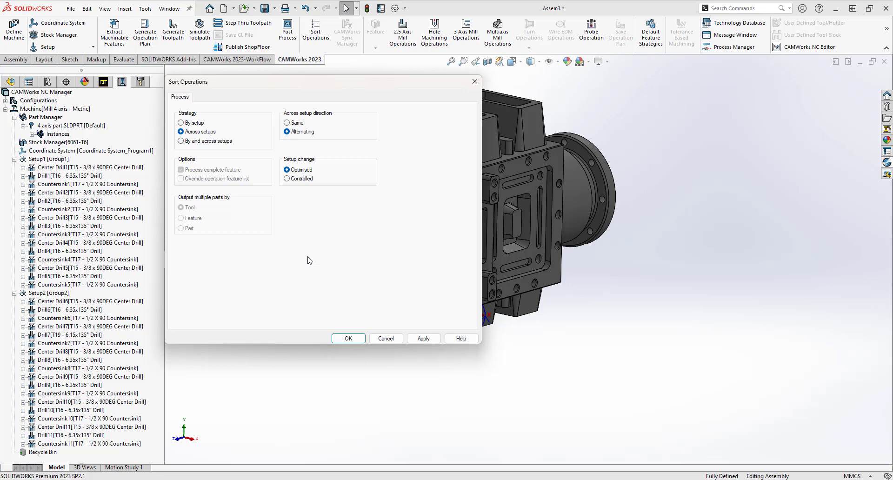
click(195, 142)
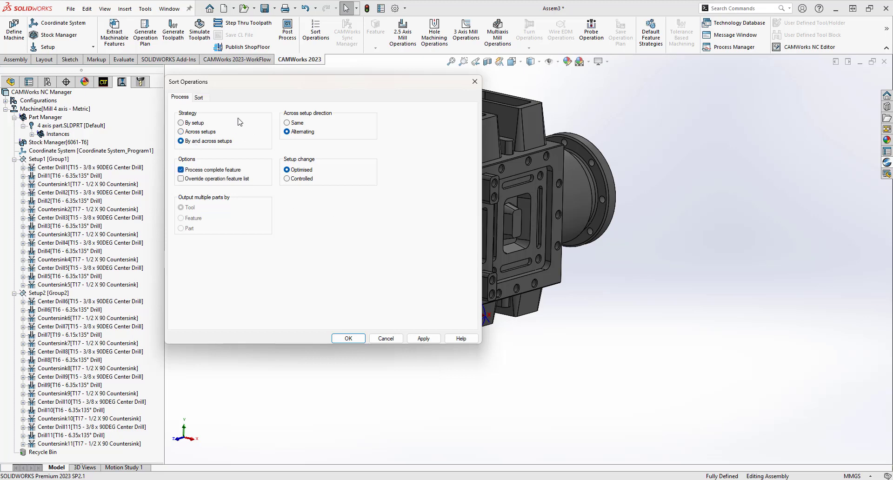
click(199, 98)
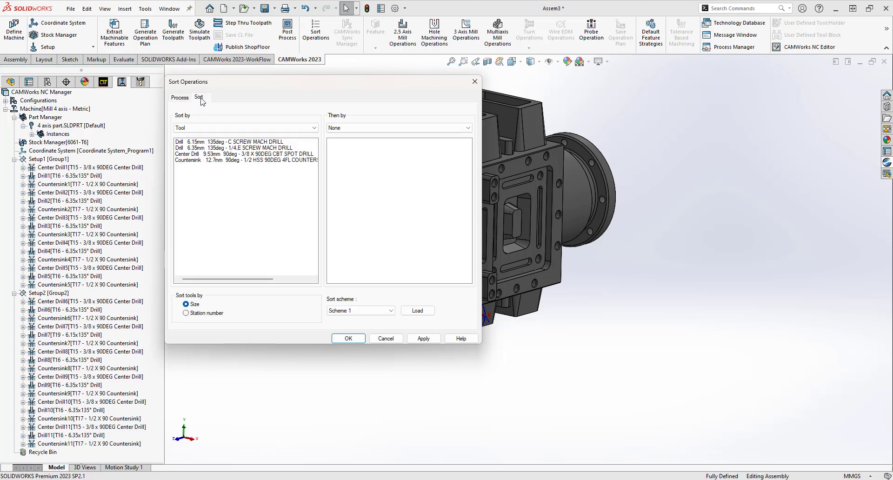
click(186, 98)
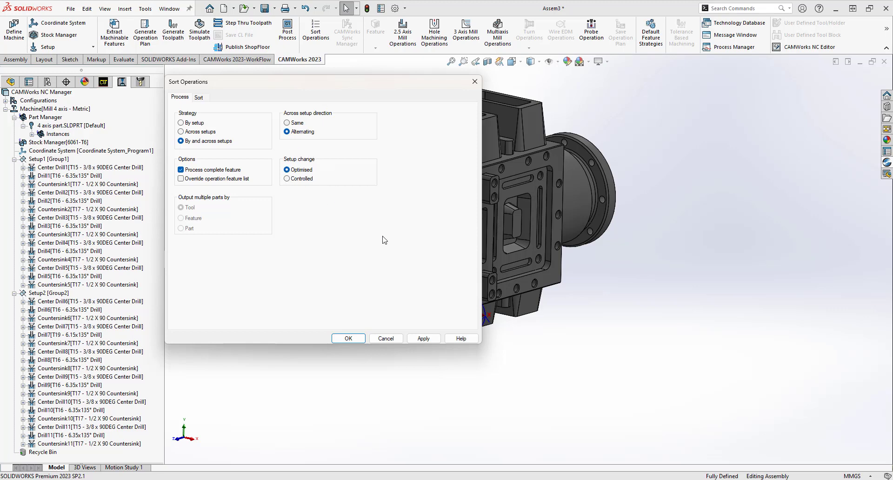
- Read the help topic on the Sort Operations process options, covering strategy, across setup direction and setup change
click(460, 339)
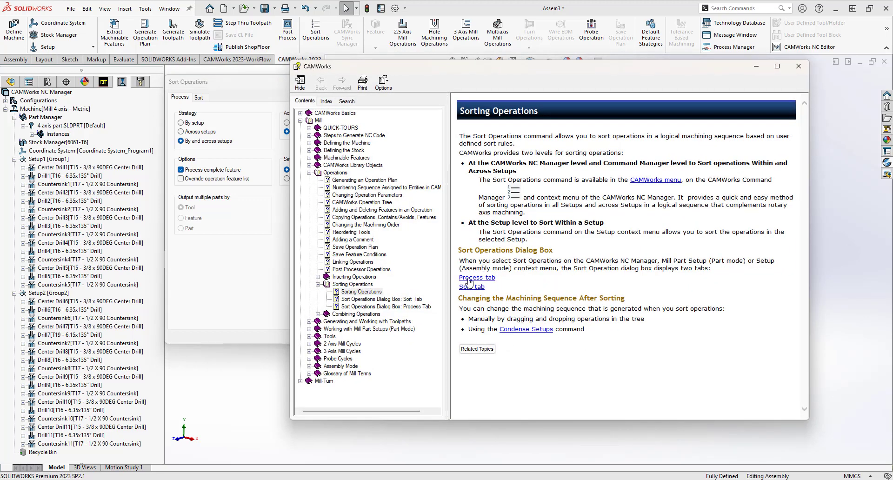
click(469, 278)
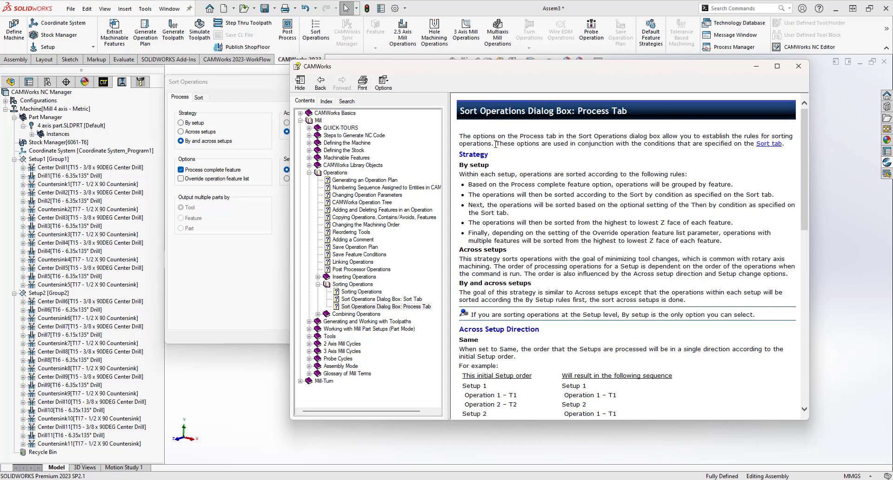
scroll(665, 233, down, 4)
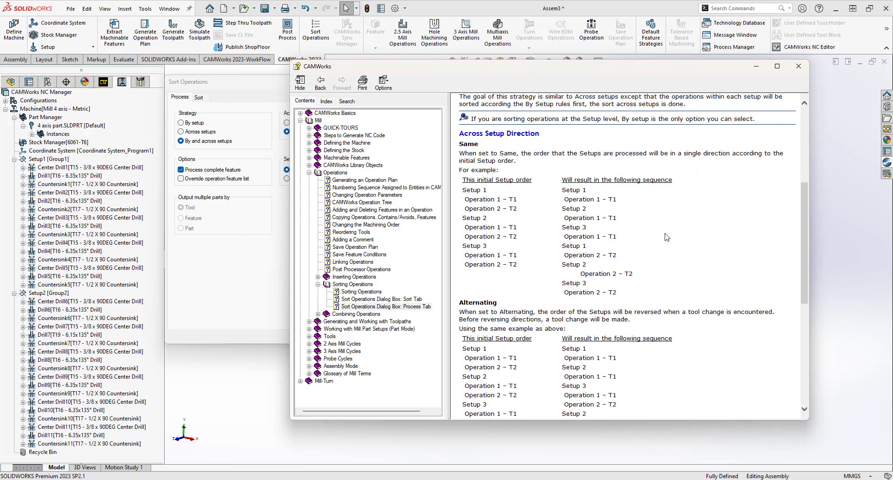
scroll(667, 237, up, 1)
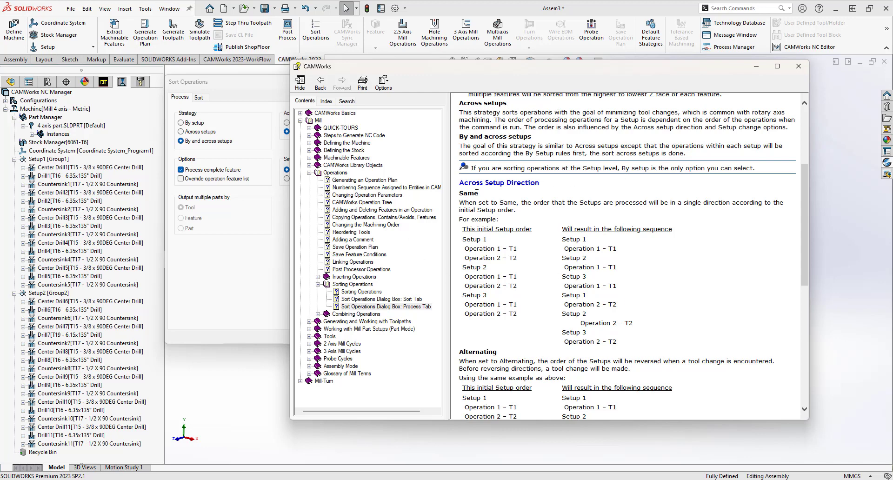
scroll(675, 298, down, 5)
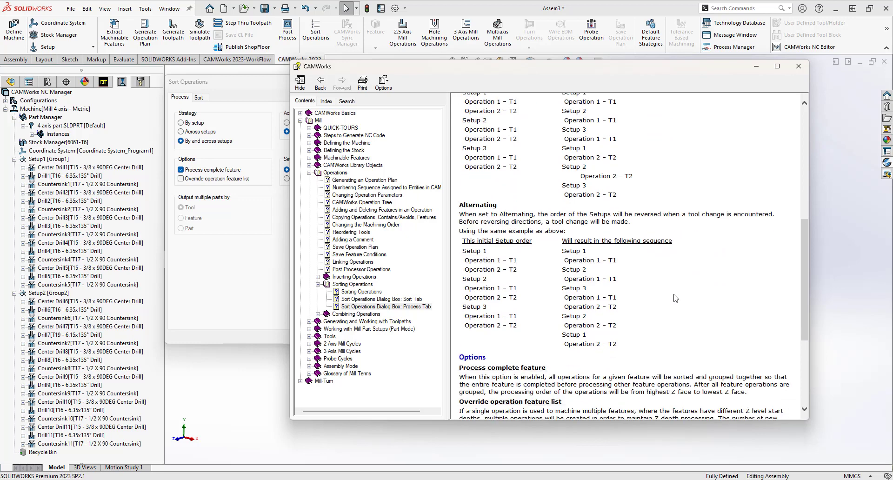
scroll(676, 298, down, 5)
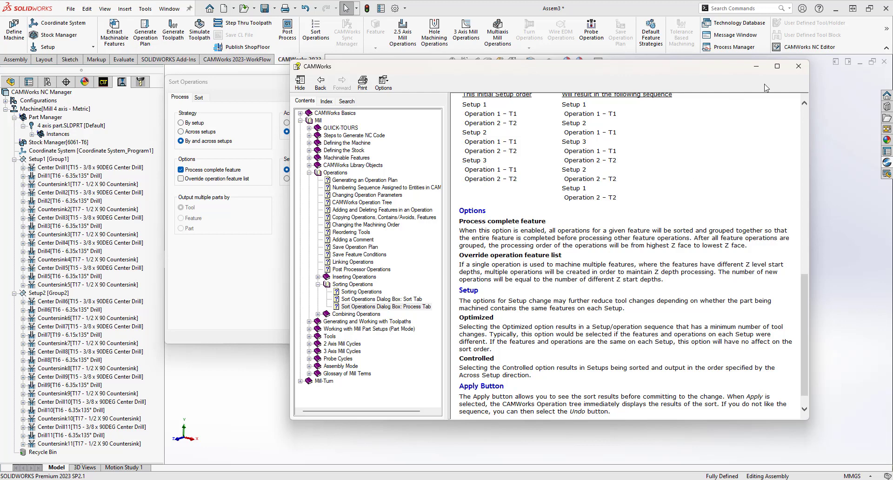
click(799, 66)
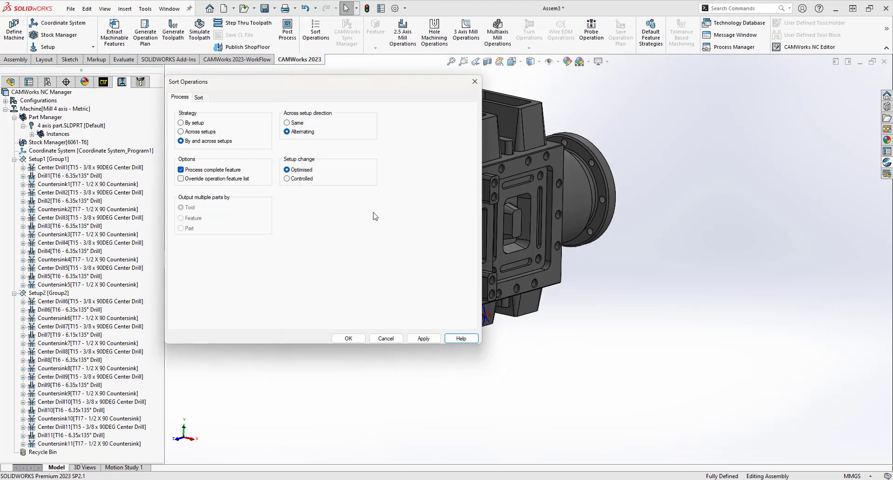
- Preview the operation order for sorting by and across setups with alternating direction and optimised setup change, and undo it
click(422, 340)
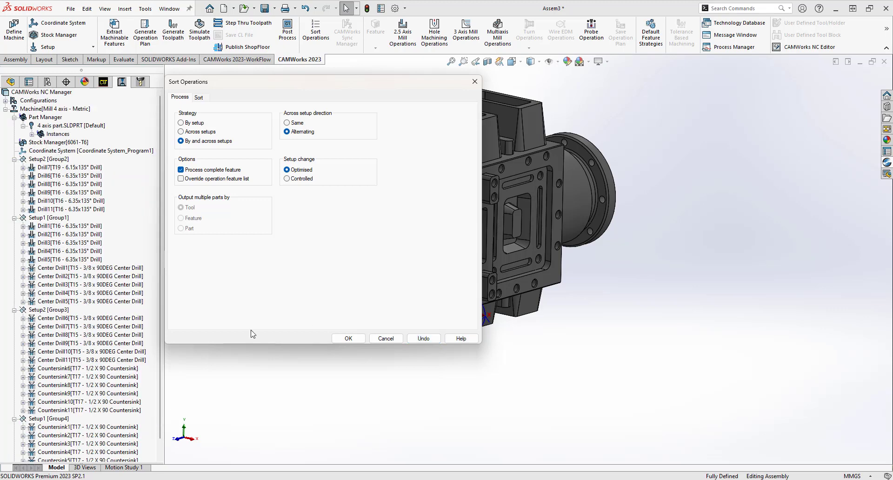
click(420, 339)
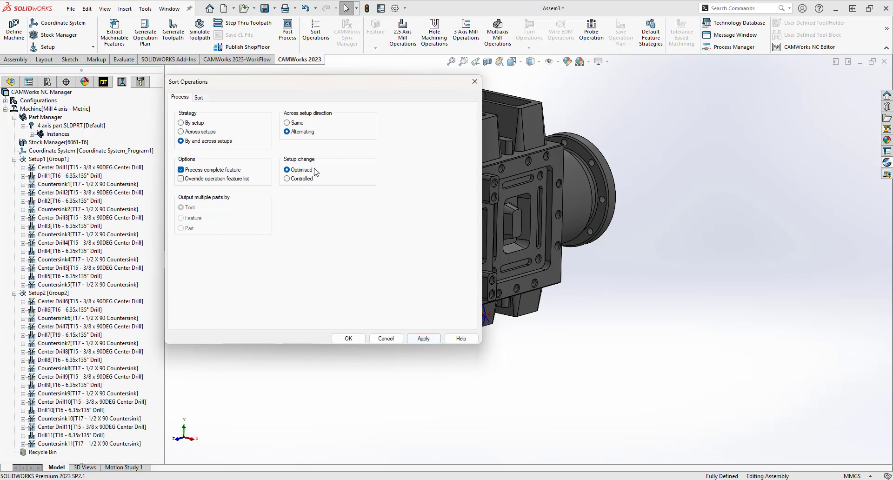
- Set the across setup direction to Same with optimised setup change, and apply the By and across setups sort to the operations
click(296, 123)
click(422, 338)
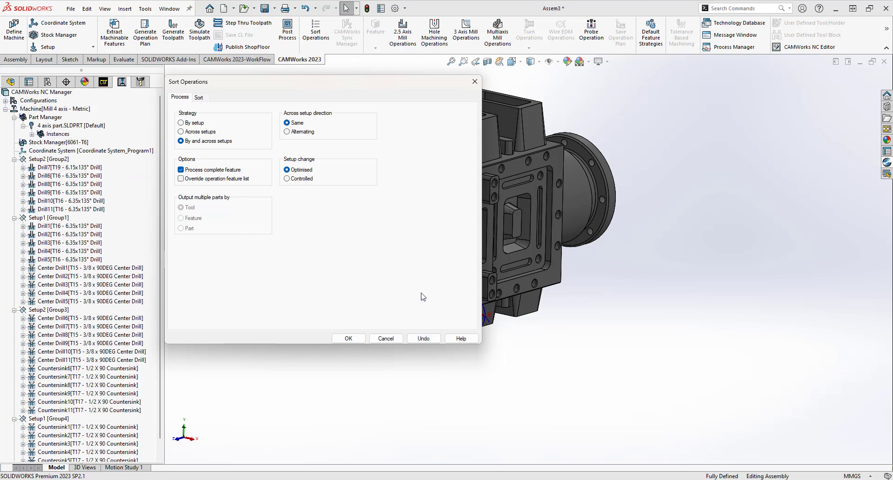
click(347, 338)
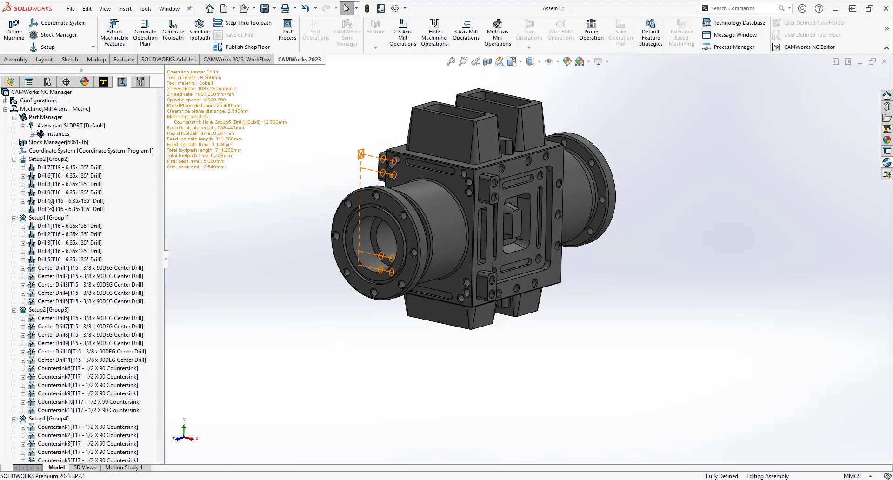
- Examine the sorted operation tree, checking the origin and work offset of the repeated Setup1 and Setup2 groups
click(47, 158)
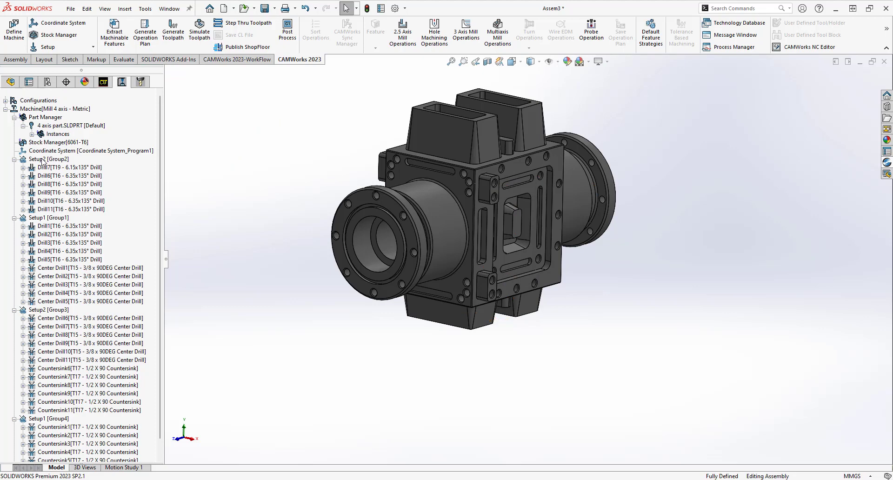
click(48, 310)
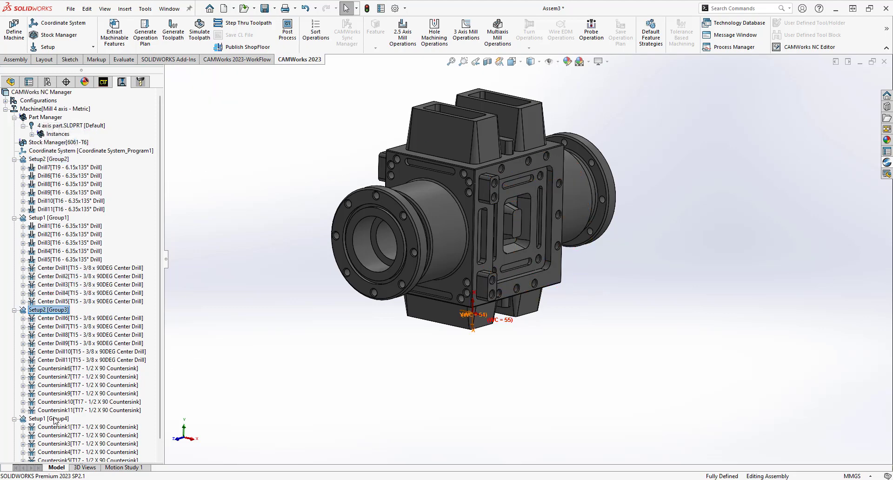
scroll(55, 384, down, 1)
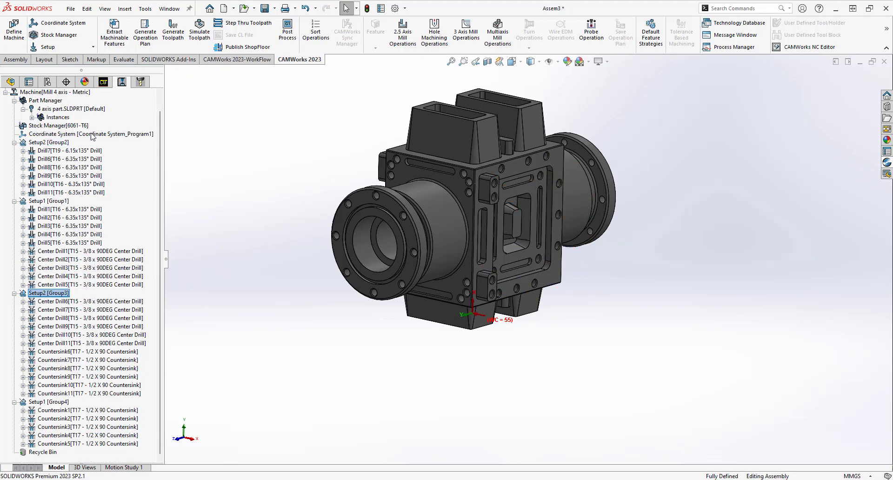
scroll(51, 279, up, 1)
click(49, 217)
click(48, 419)
mouse_move(72, 243)
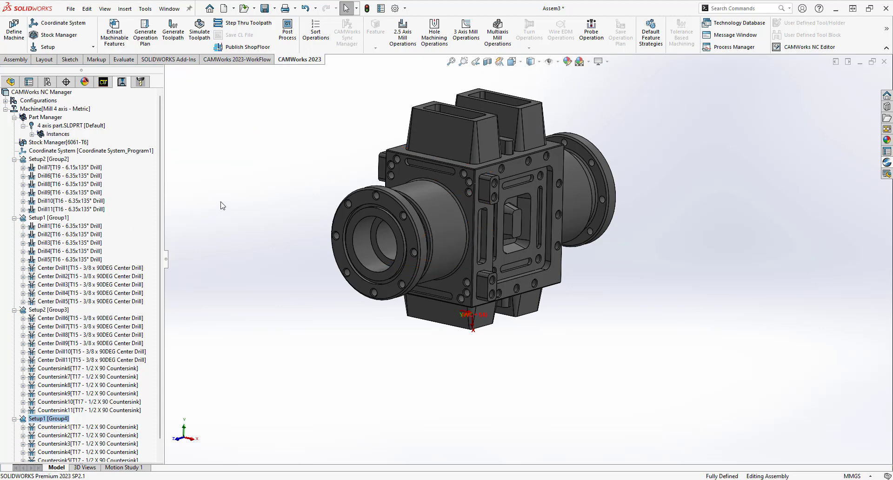
right_click(34, 108)
click(246, 153)
mouse_move(42, 169)
mouse_move(106, 444)
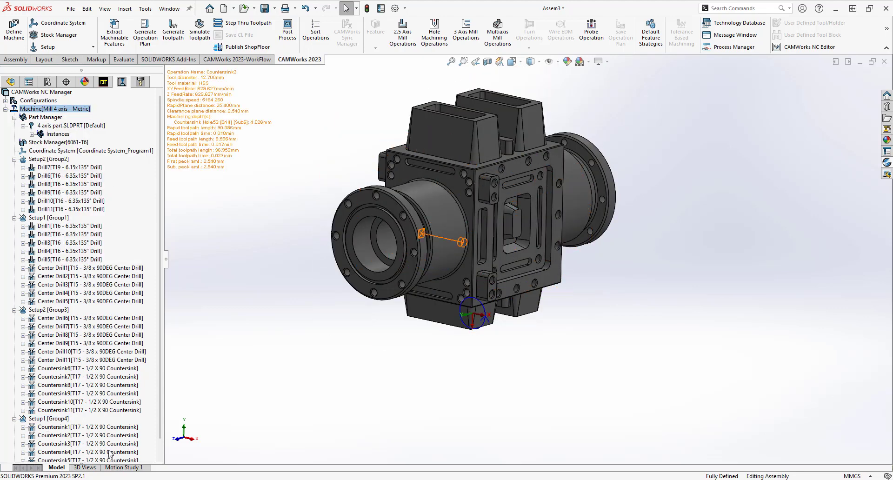
mouse_move(128, 396)
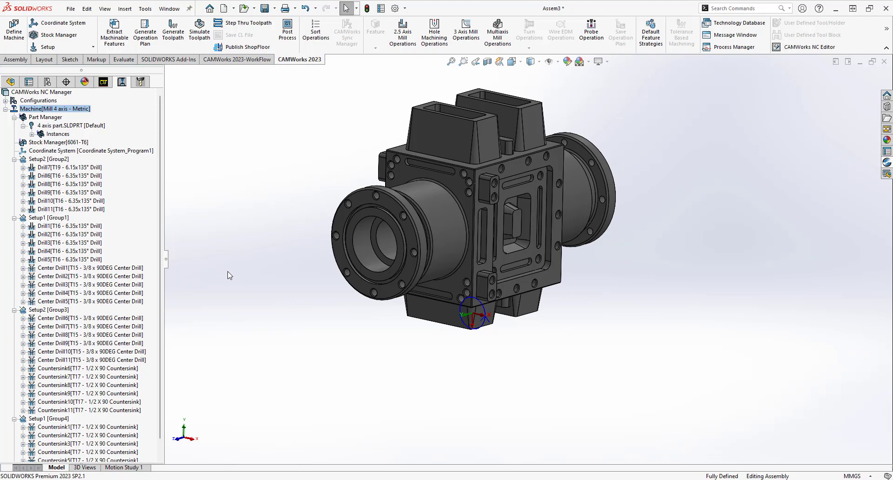
- Review the machine's Sort Operations process options again and close them without applying anything
right_click(77, 109)
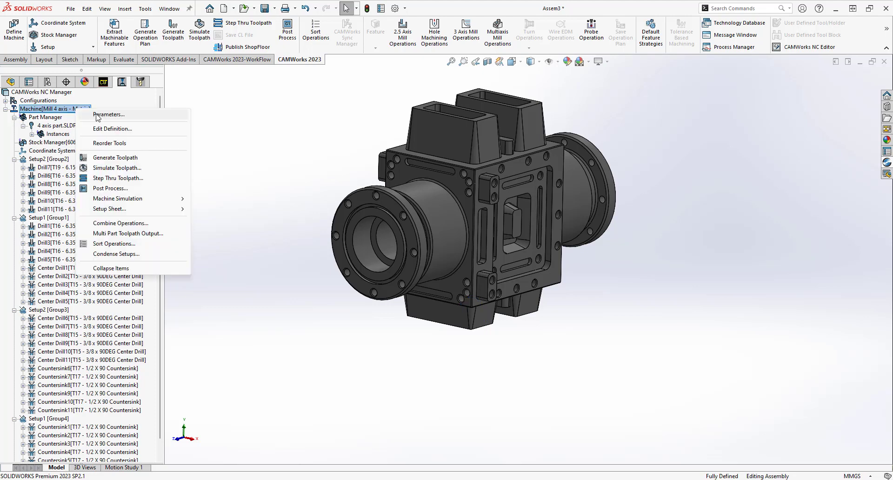
click(115, 244)
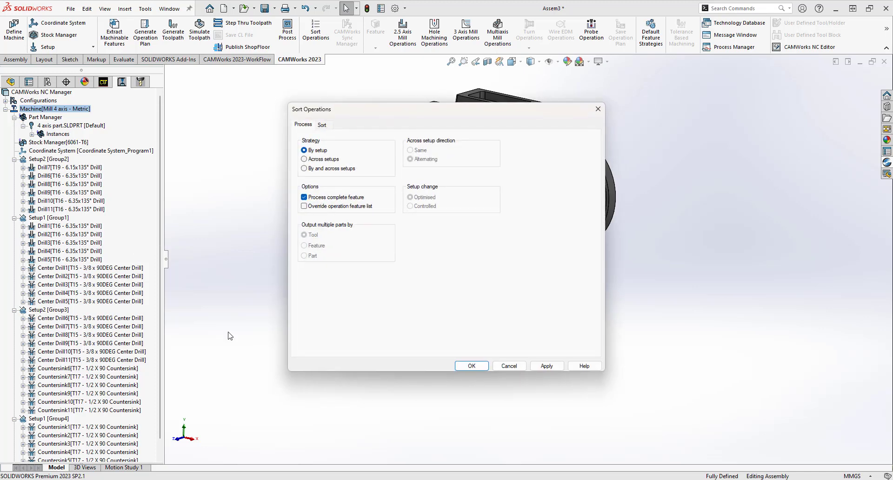
click(510, 366)
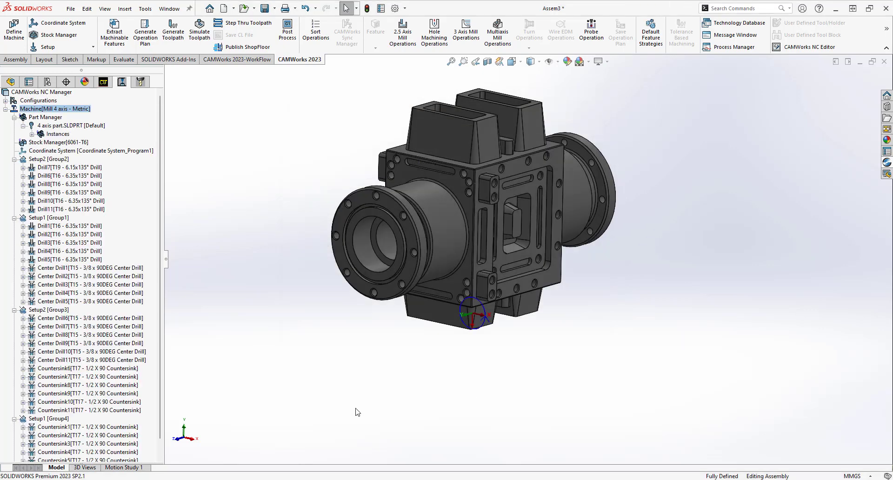